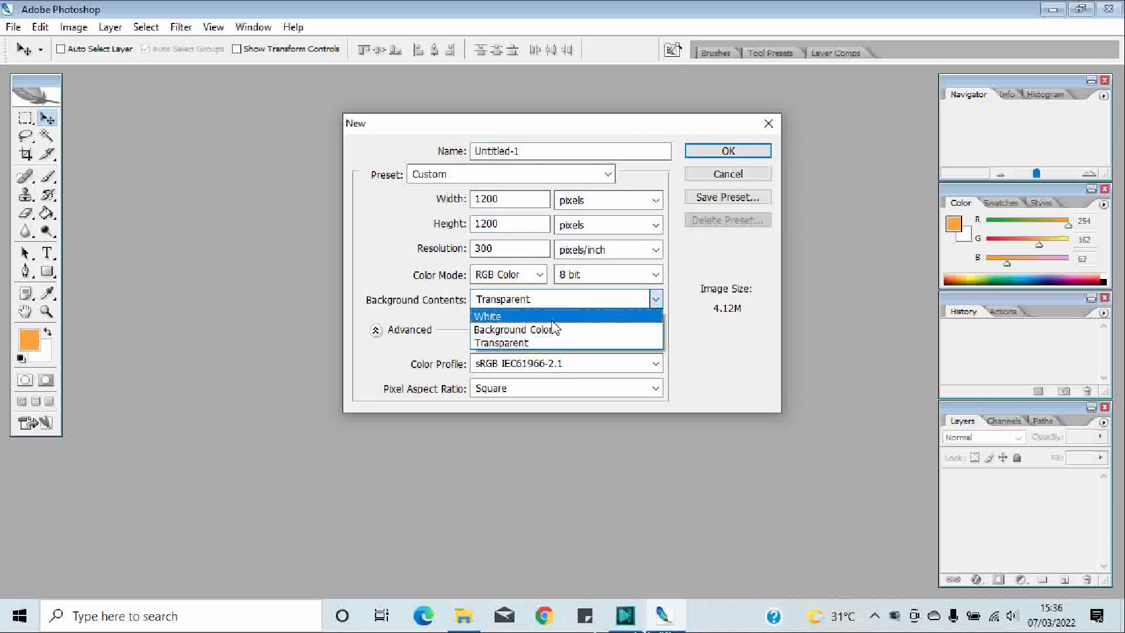
Create a 1200 × 1200 pixel, 300 pixels/inch RGB document with a transparent background and move its window toward the workspace centre.
{"action": "left_click", "coordinate": [610, 346]}
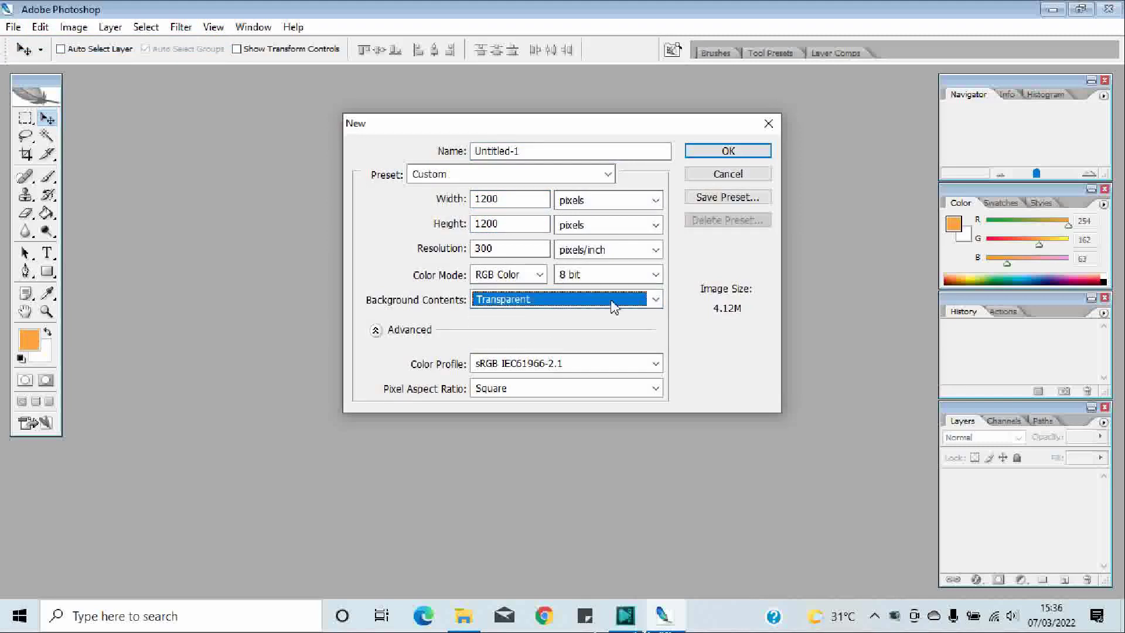
{"action": "left_click", "coordinate": [726, 152]}
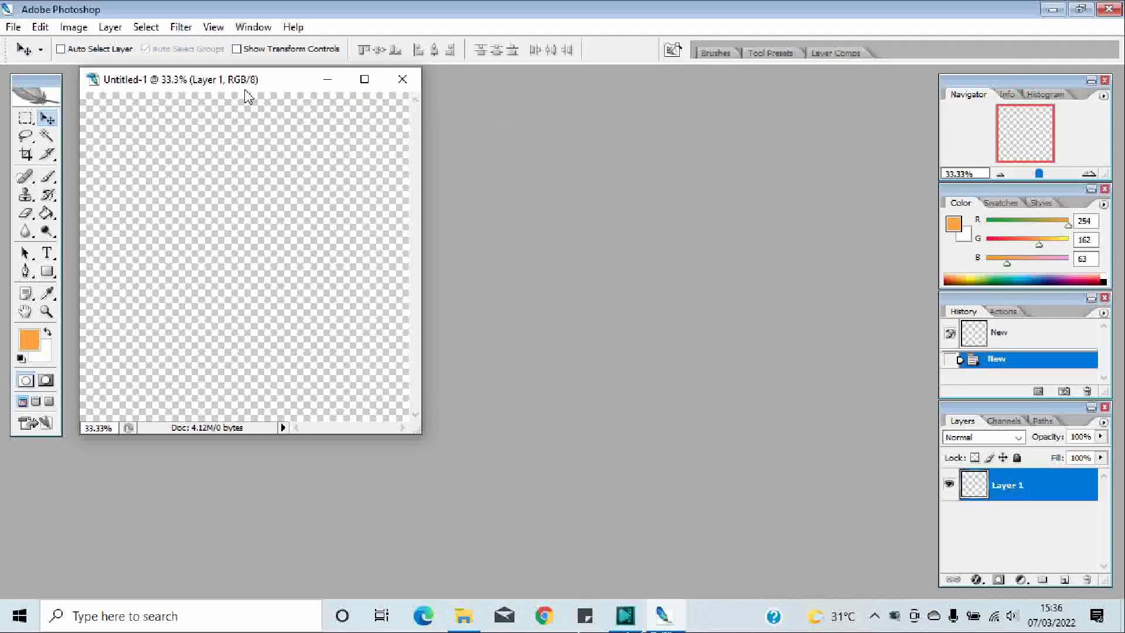
{"action": "left_click_drag", "start_coordinate": [236, 80], "coordinate": [490, 138]}
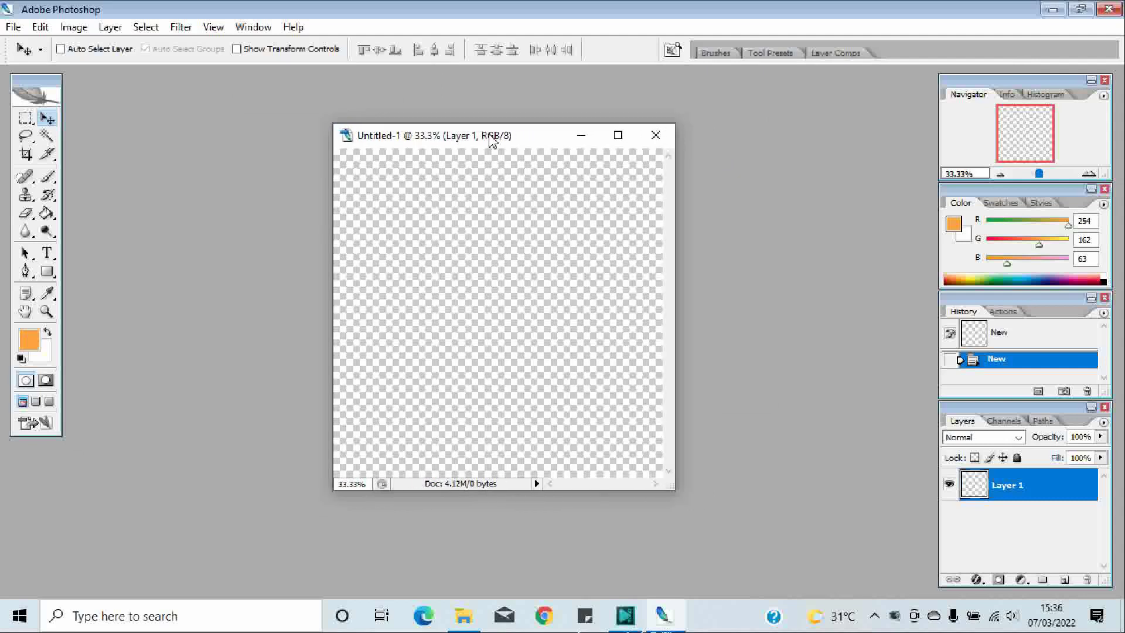
Open the five petals flower image from the simple five petal flower folder.
{"action": "left_click", "coordinate": [13, 27]}
{"action": "left_click", "coordinate": [28, 60]}
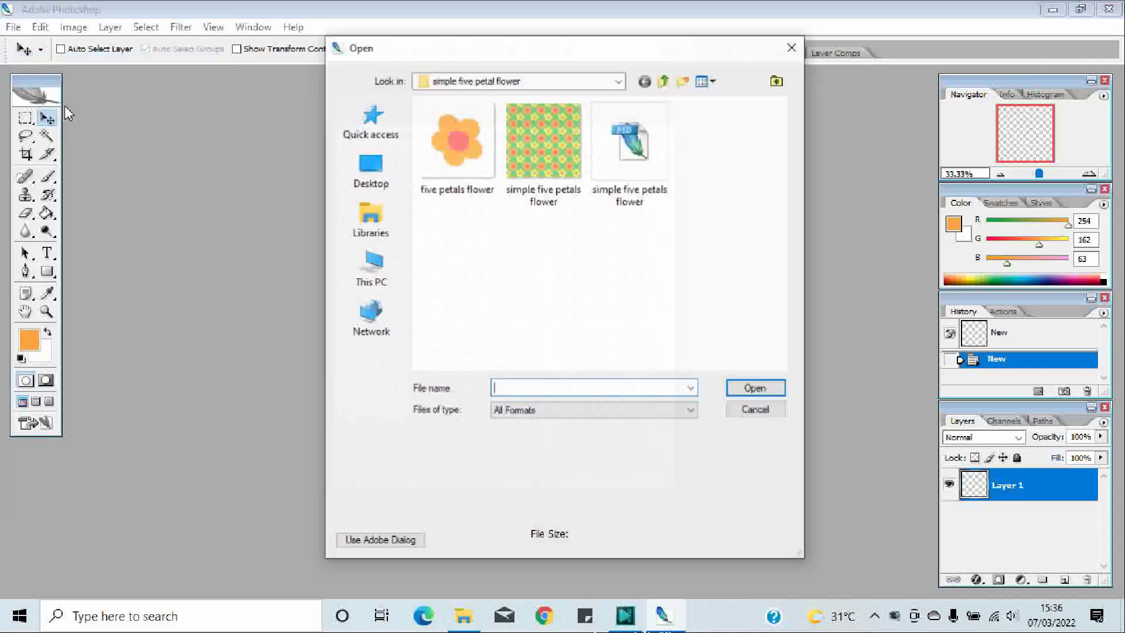
{"action": "left_click", "coordinate": [460, 136]}
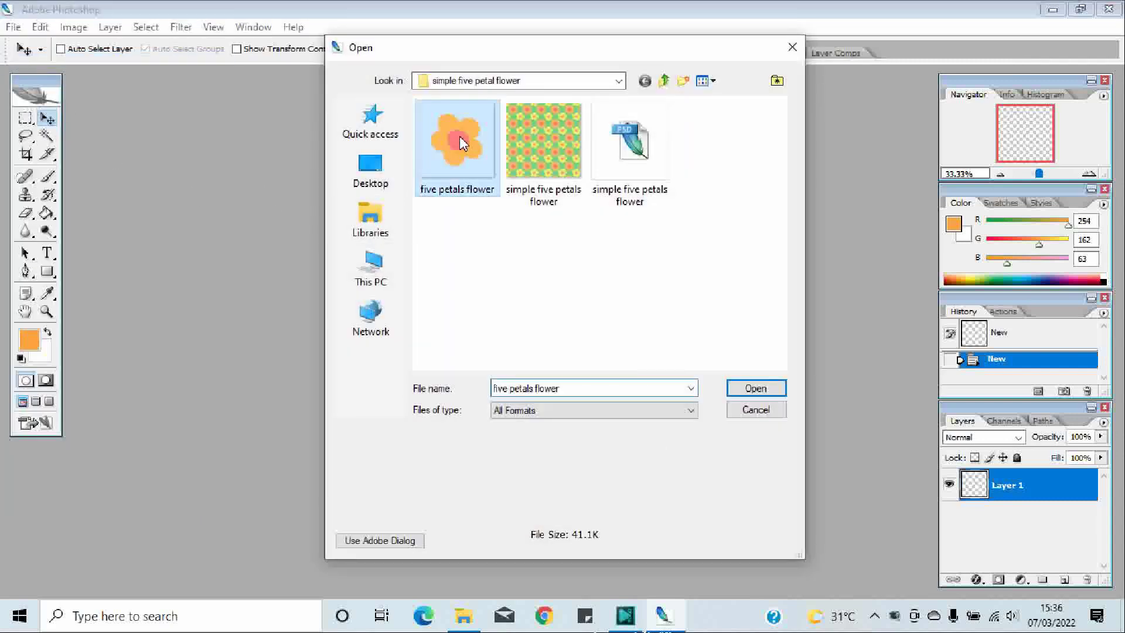
{"action": "left_click", "coordinate": [783, 393]}
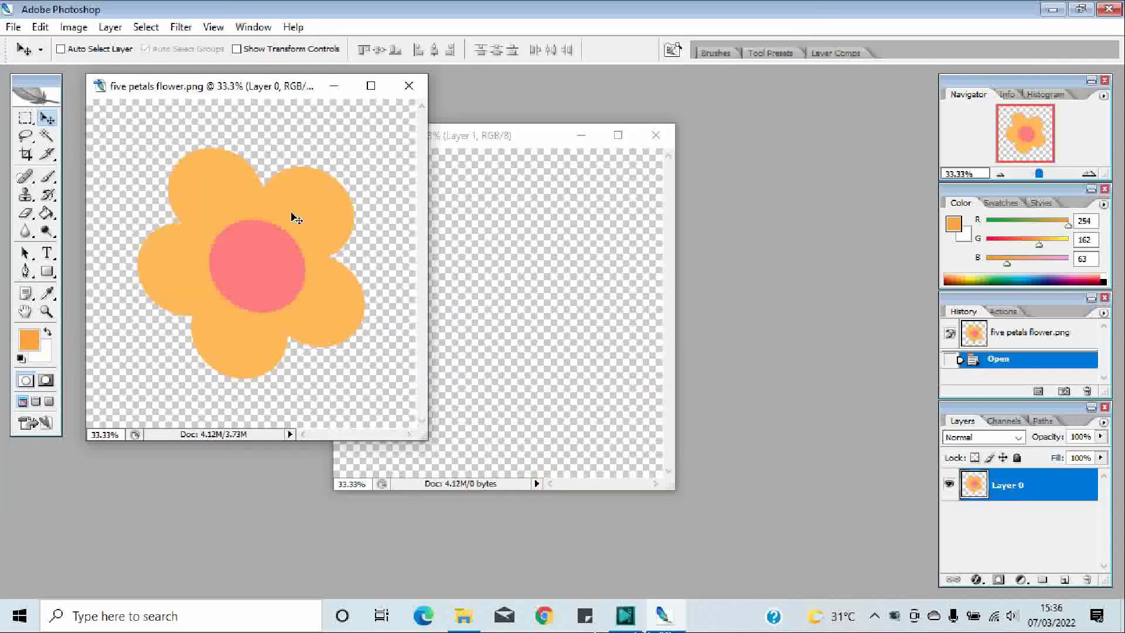
Copy the flower into the centre of the blank Untitled-1 canvas and close the source image.
{"action": "left_click_drag", "start_coordinate": [296, 219], "coordinate": [554, 256]}
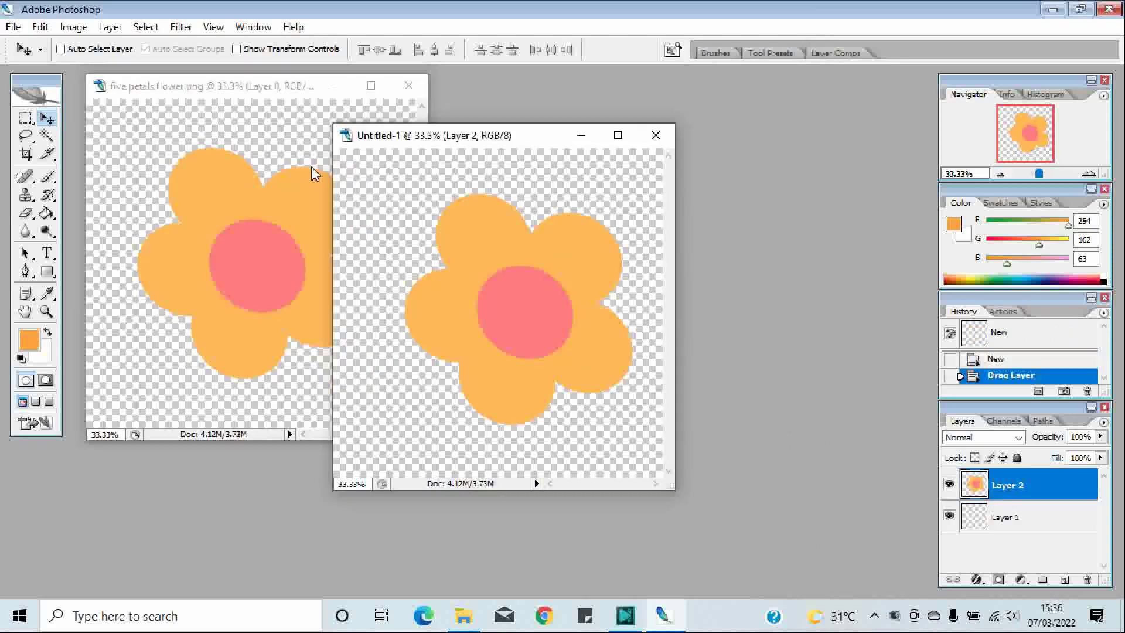
{"action": "left_click", "coordinate": [261, 86]}
{"action": "left_click", "coordinate": [408, 86]}
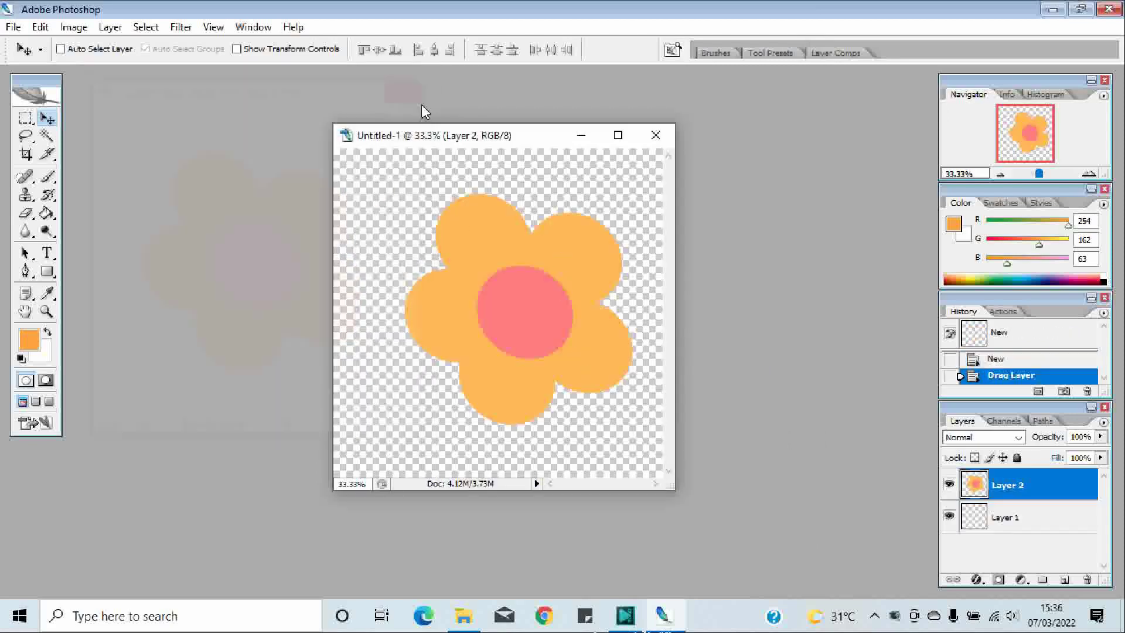
{"action": "left_click_drag", "start_coordinate": [527, 297], "coordinate": [516, 305]}
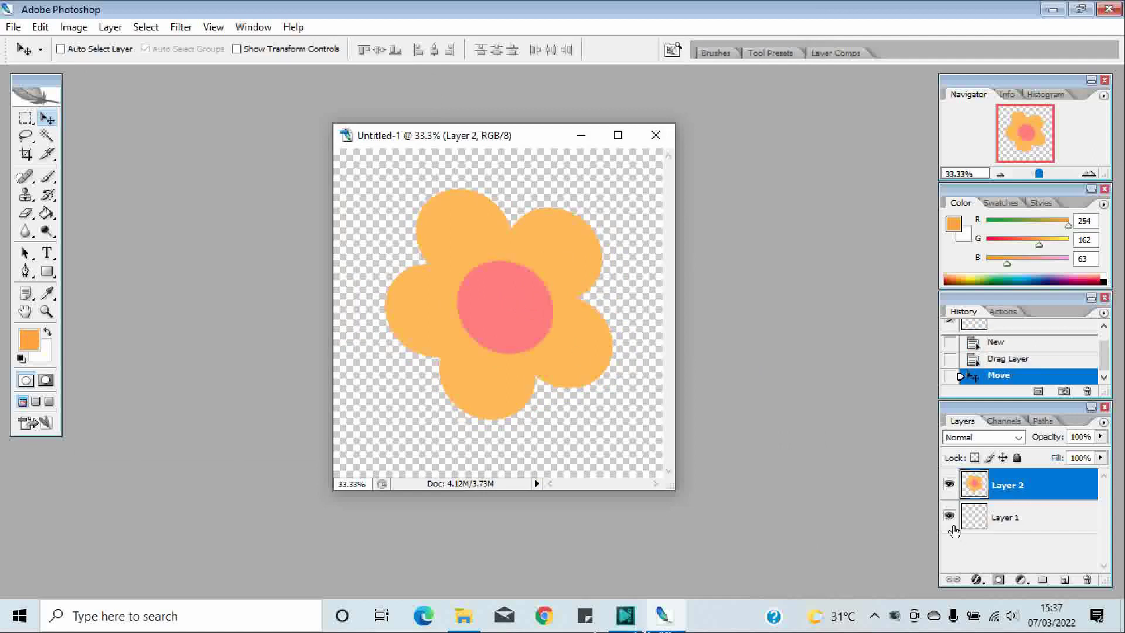
Delete the empty Layer 1 and duplicate the flower layer.
{"action": "left_click_drag", "start_coordinate": [1026, 519], "coordinate": [1088, 580]}
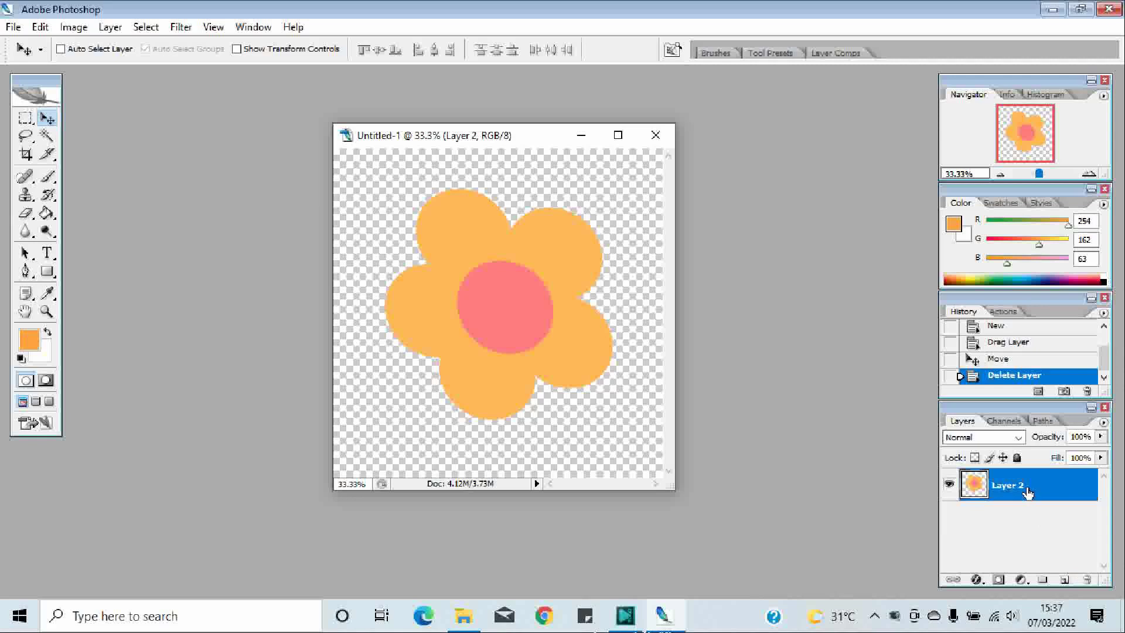
{"action": "left_click_drag", "start_coordinate": [1028, 492], "coordinate": [1063, 582]}
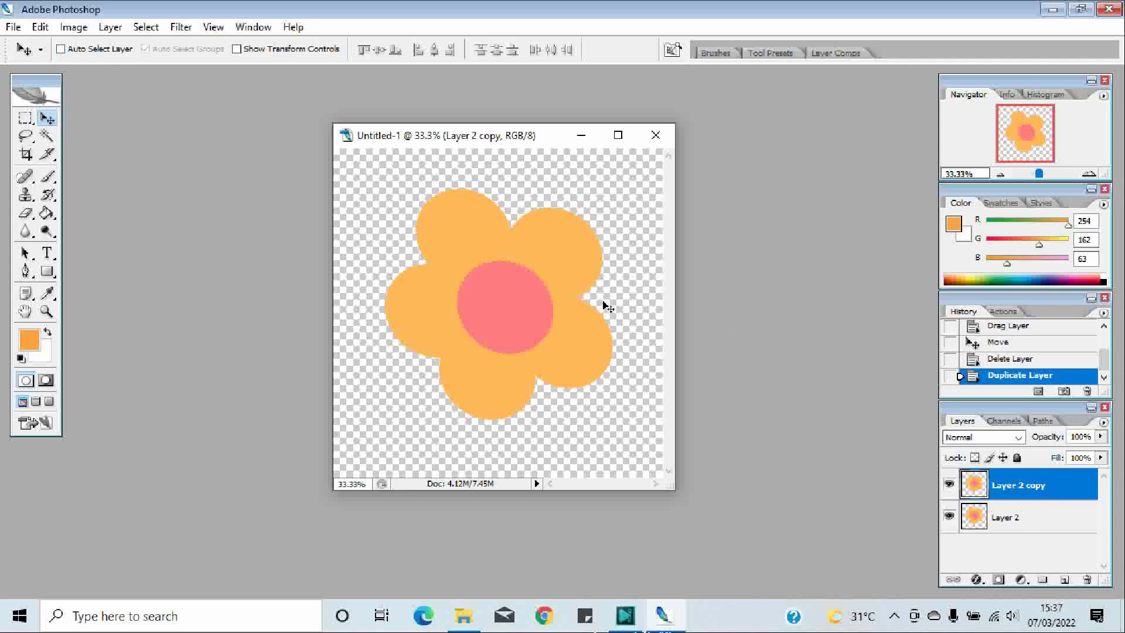
Recolour the duplicated flower with Hue/Saturation, setting hue to +22 and saturation to +11.
{"action": "left_click", "coordinate": [73, 27]}
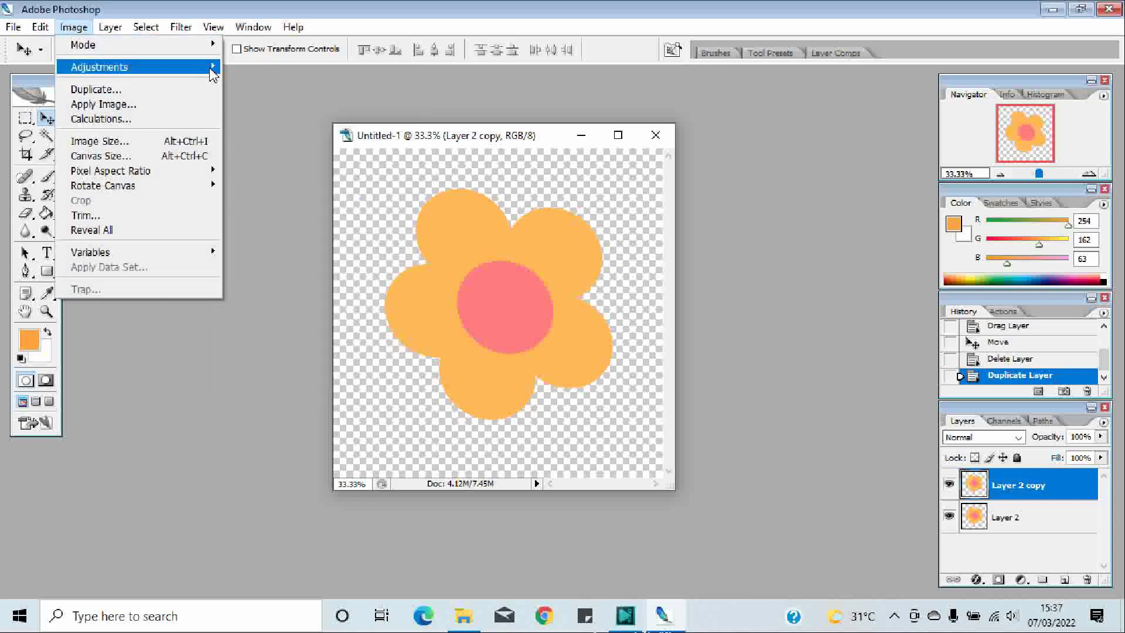
{"action": "mouse_move", "coordinate": [212, 73]}
{"action": "left_click", "coordinate": [283, 186]}
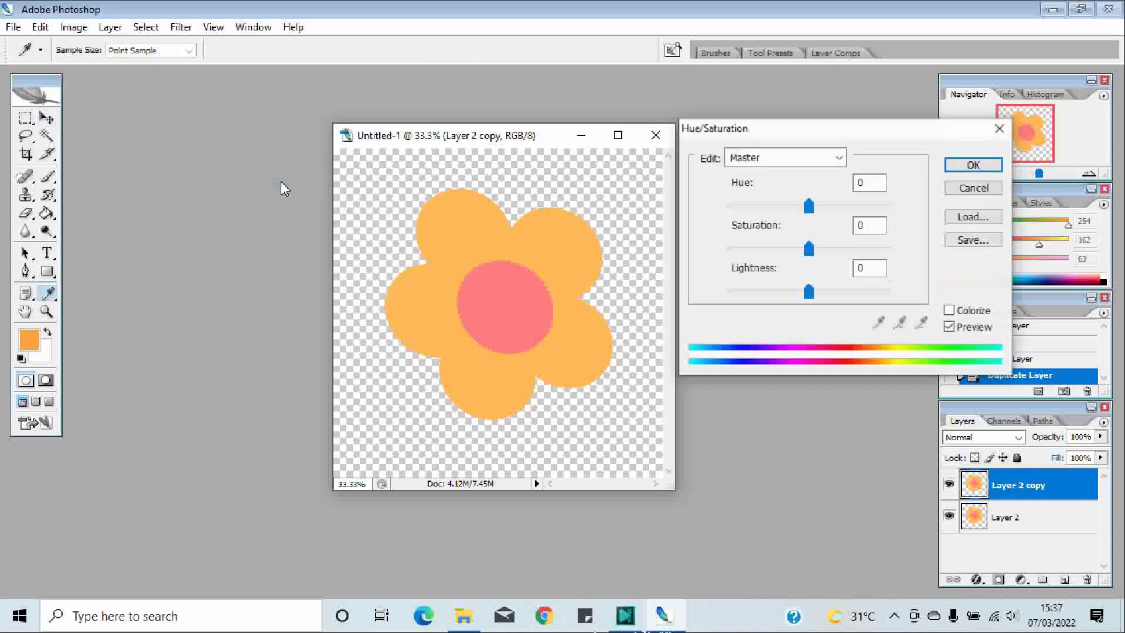
{"action": "left_click_drag", "start_coordinate": [809, 206], "coordinate": [827, 207]}
{"action": "left_click_drag", "start_coordinate": [809, 249], "coordinate": [820, 256]}
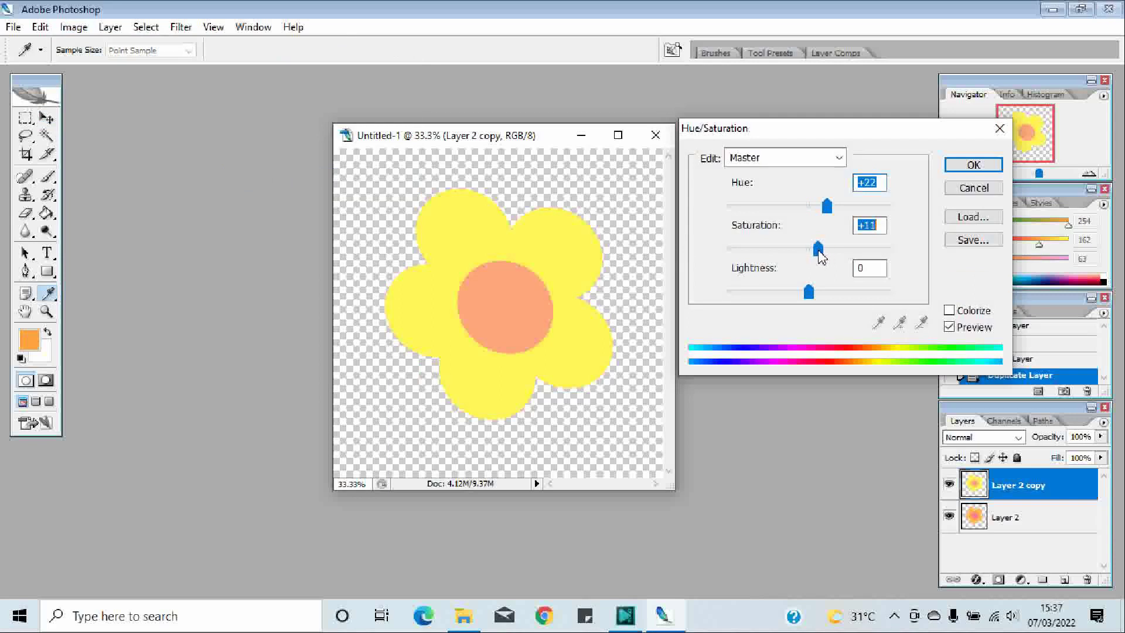
{"action": "left_click", "coordinate": [963, 166]}
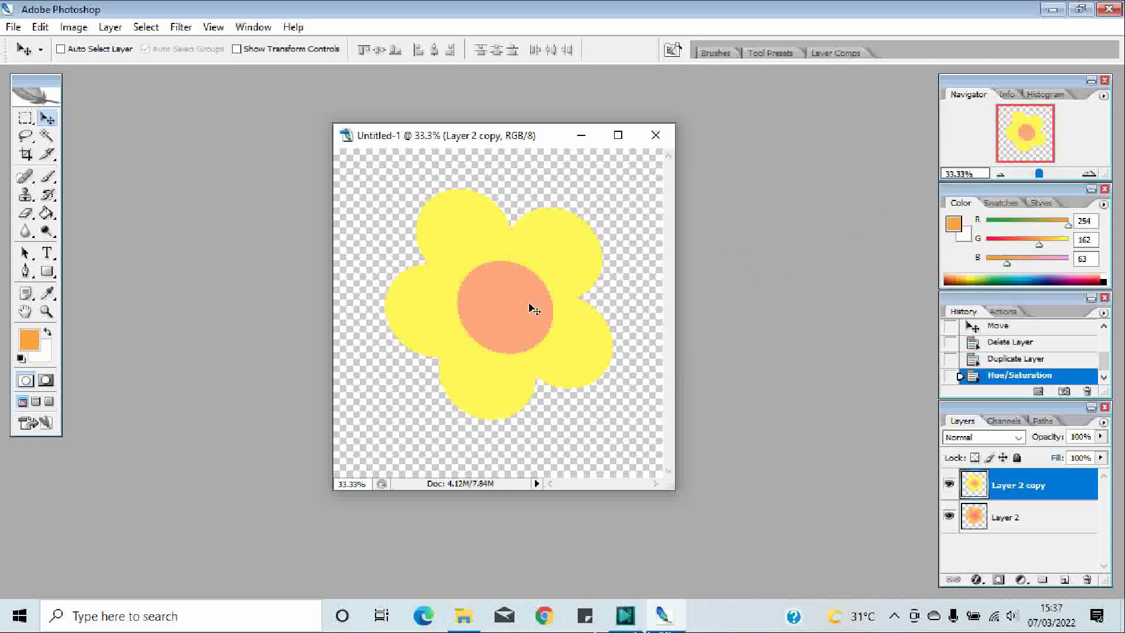
Scale the yellow flower copy to about 83% width and 85% height and centre it over the orange flower.
{"action": "key", "text": "ctrl+t"}
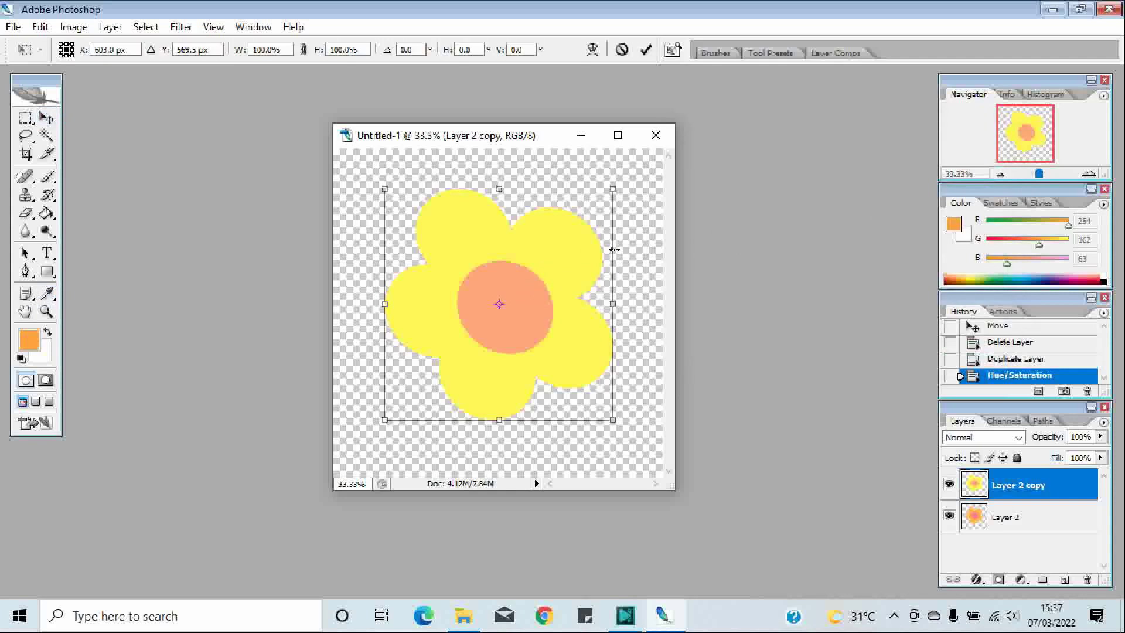
{"action": "left_click_drag", "start_coordinate": [613, 185], "coordinate": [574, 220]}
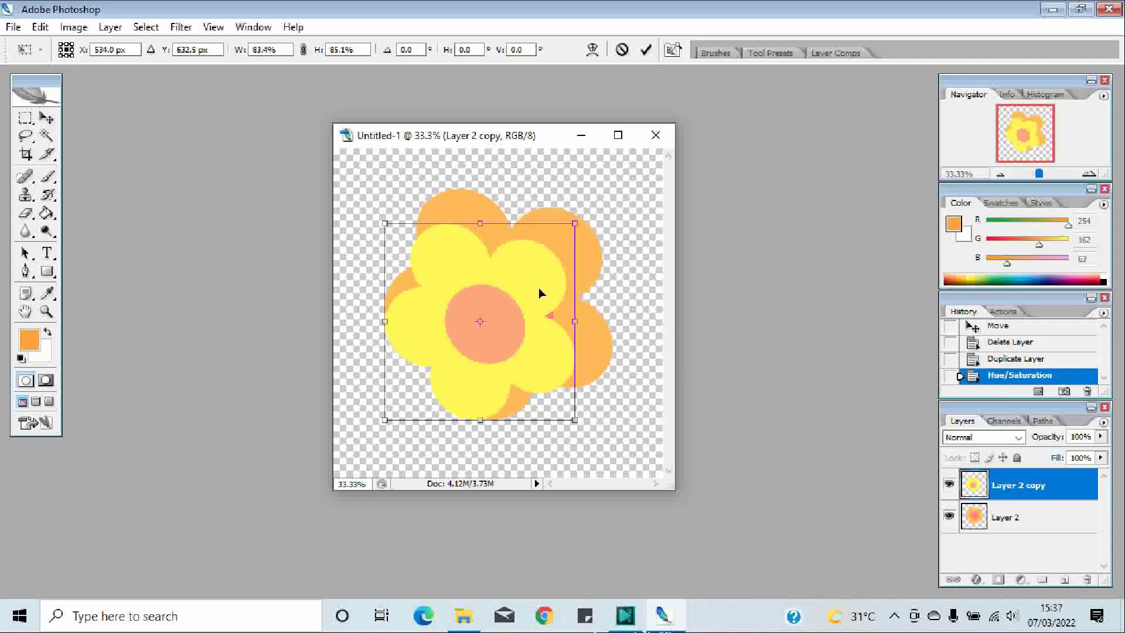
{"action": "left_click_drag", "start_coordinate": [540, 293], "coordinate": [566, 279]}
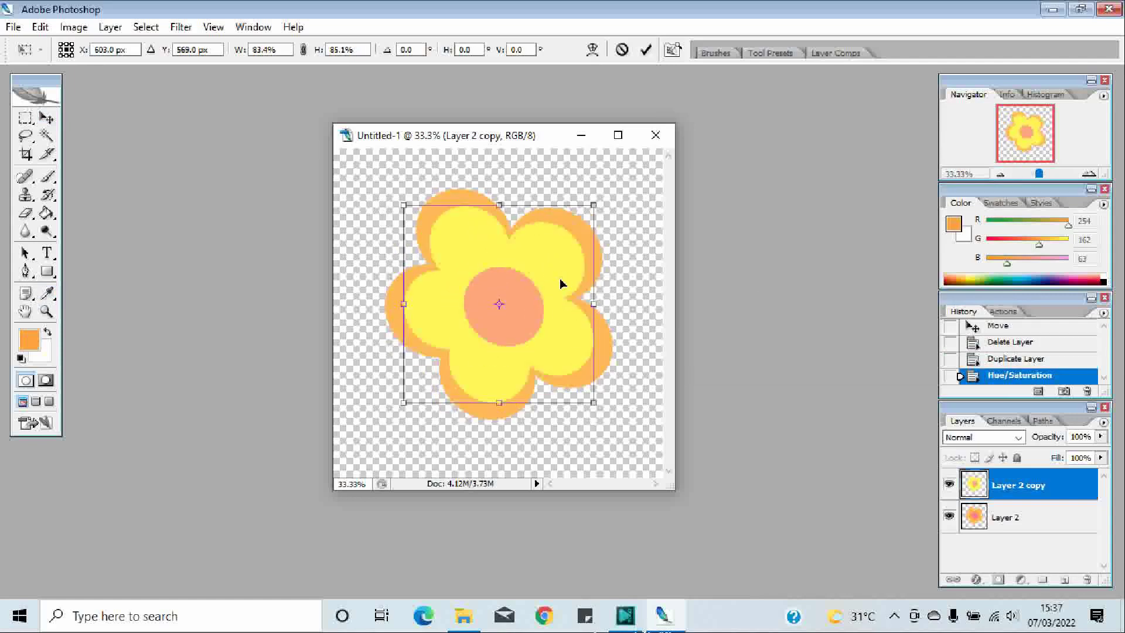
{"action": "key", "text": "Return"}
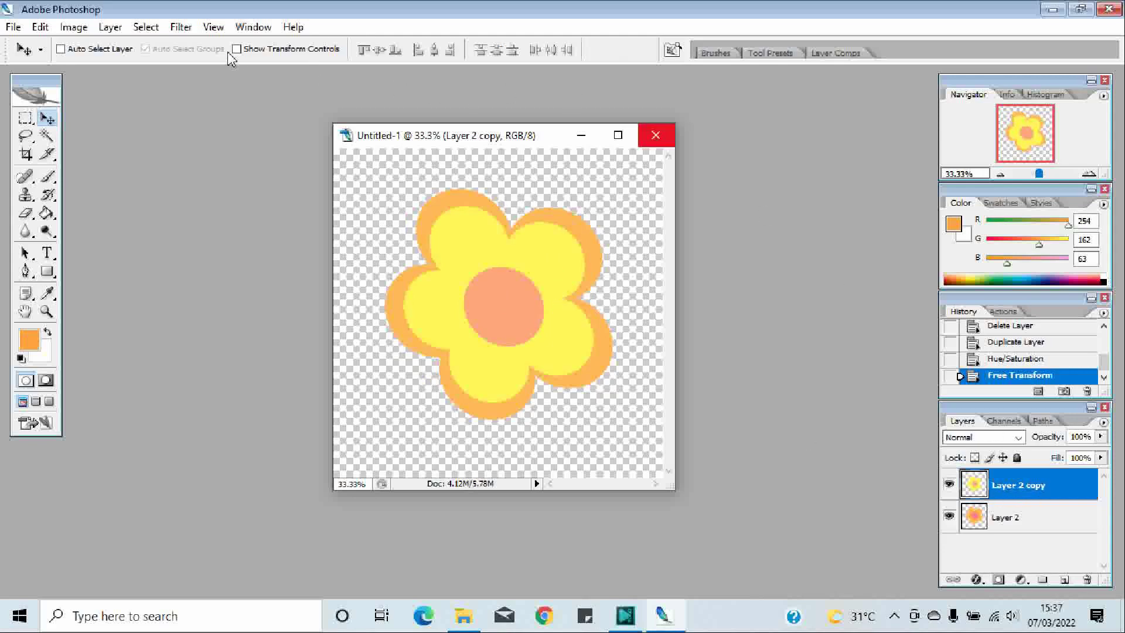
Apply the Offset filter to the yellow flower layer with +600 pixels horizontal, +600 pixels vertical and Wrap Around.
{"action": "left_click", "coordinate": [180, 28]}
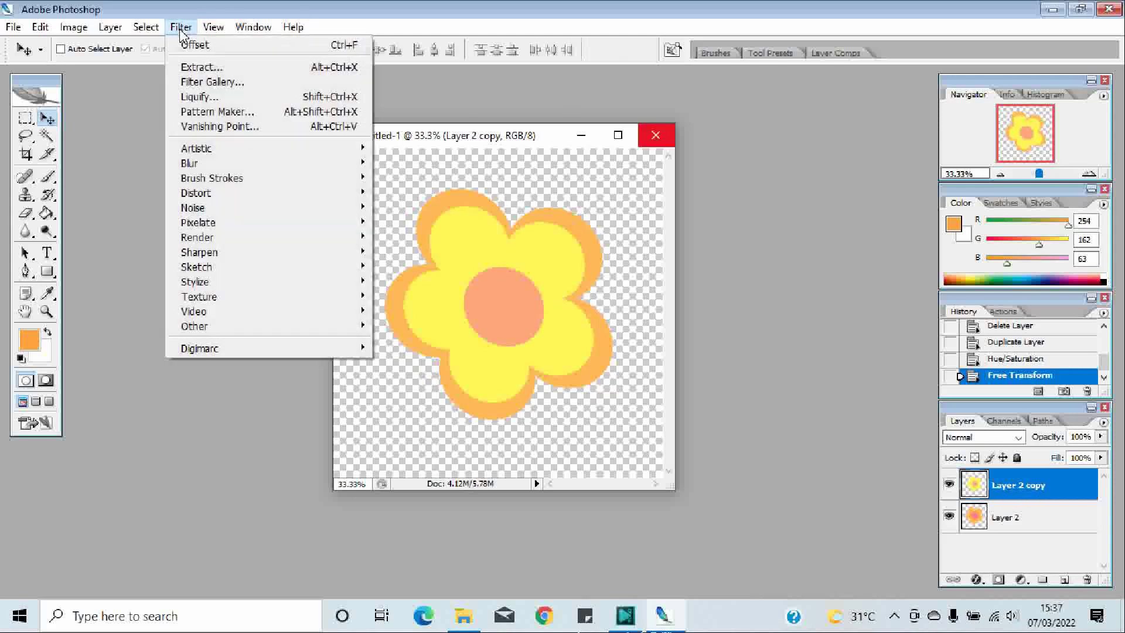
{"action": "mouse_move", "coordinate": [261, 327]}
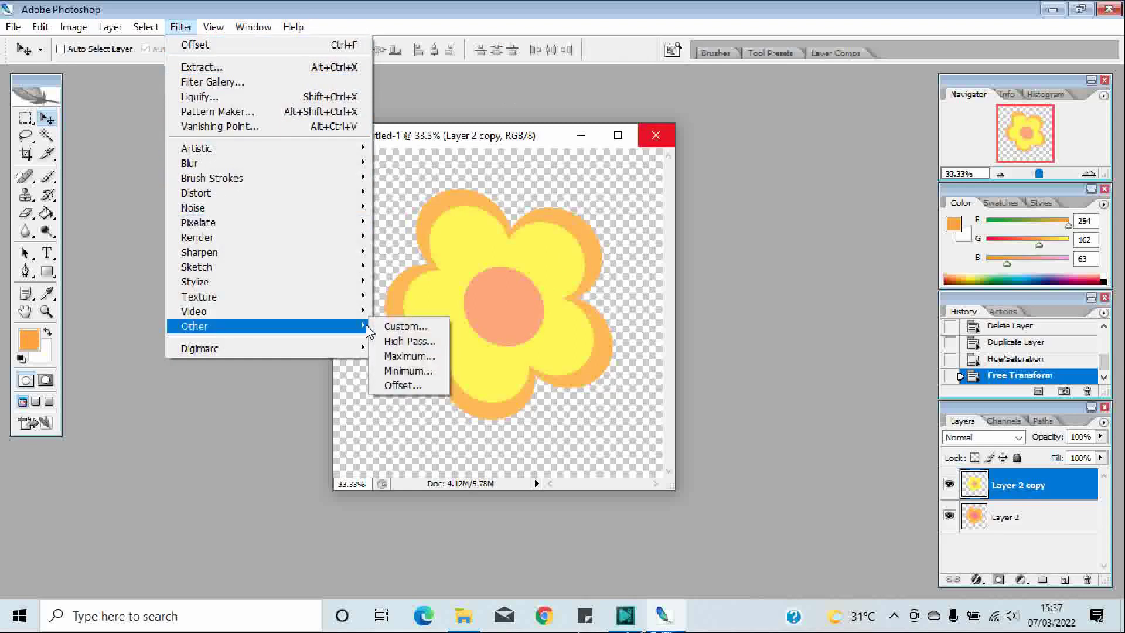
{"action": "left_click", "coordinate": [394, 385]}
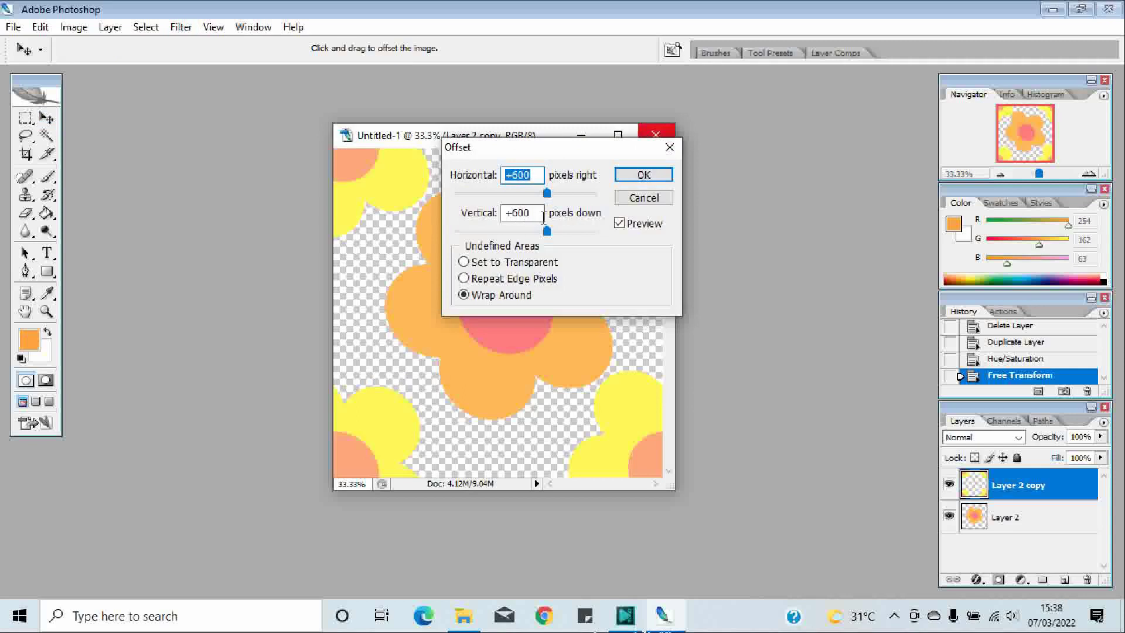
{"action": "left_click", "coordinate": [644, 176]}
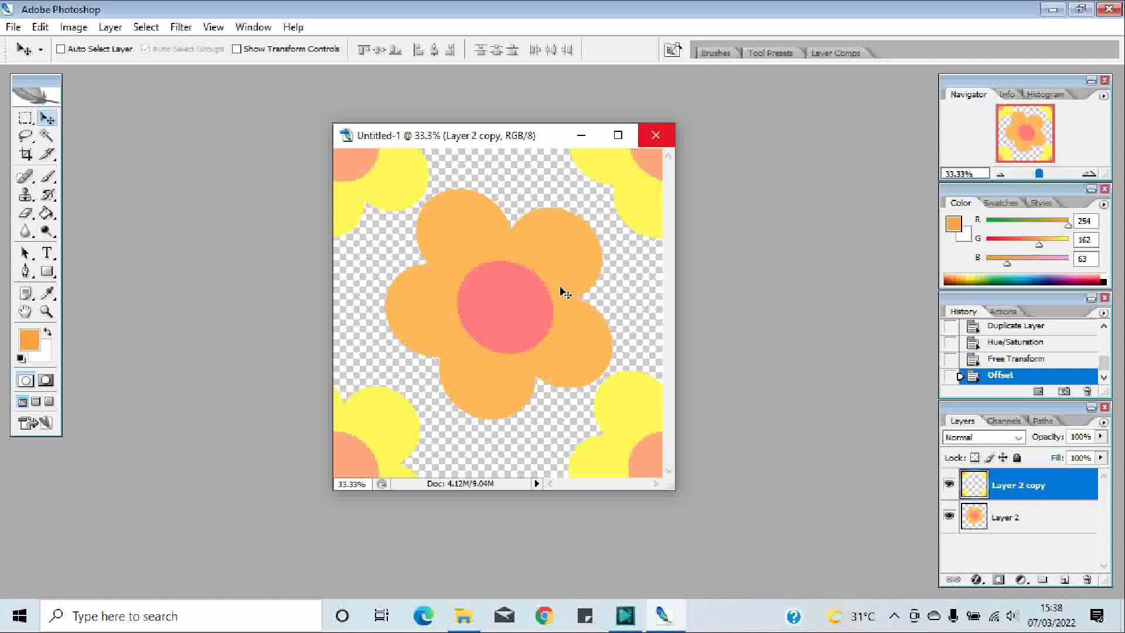
Rotate the orange flower on Layer 2 clockwise by about 15 degrees.
{"action": "left_click", "coordinate": [1015, 525]}
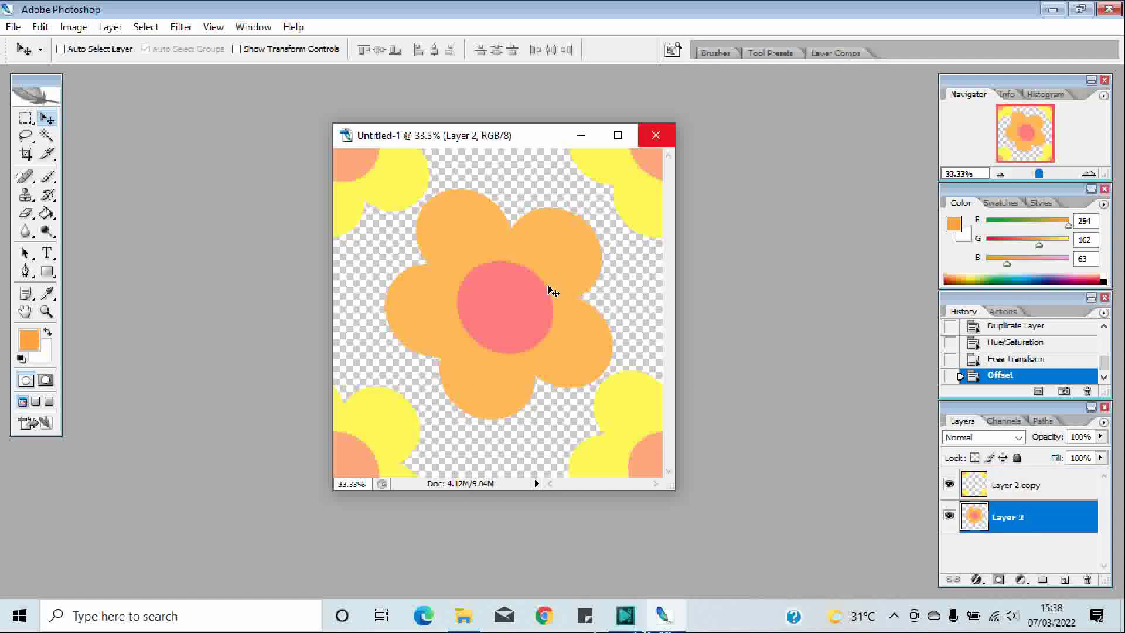
{"action": "key", "text": "ctrl+t"}
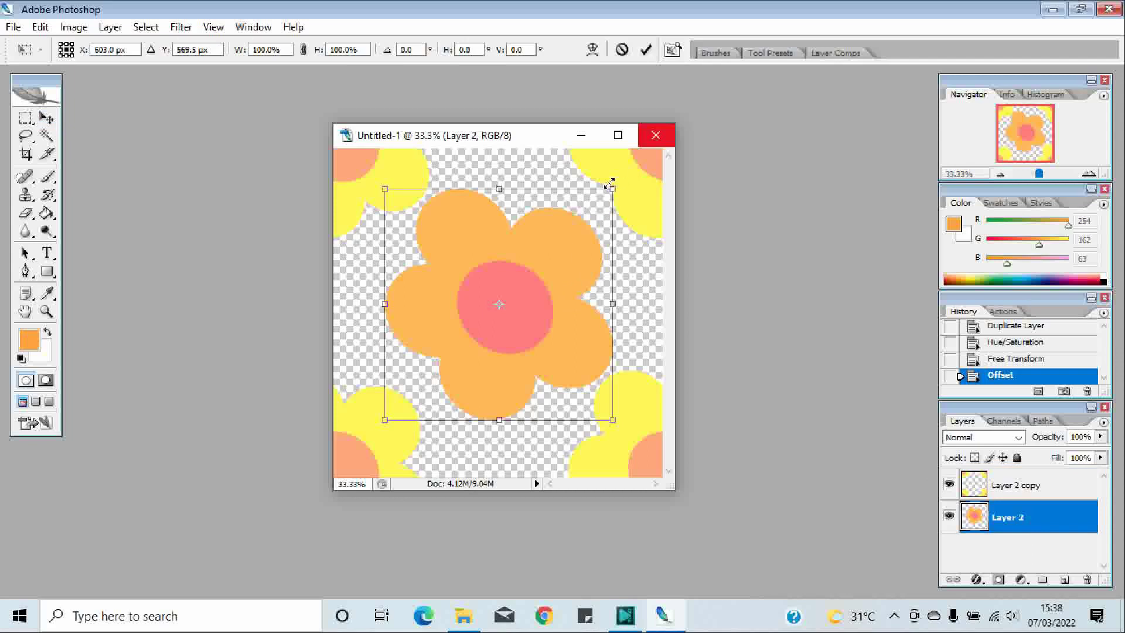
{"action": "left_click_drag", "start_coordinate": [601, 177], "coordinate": [633, 208]}
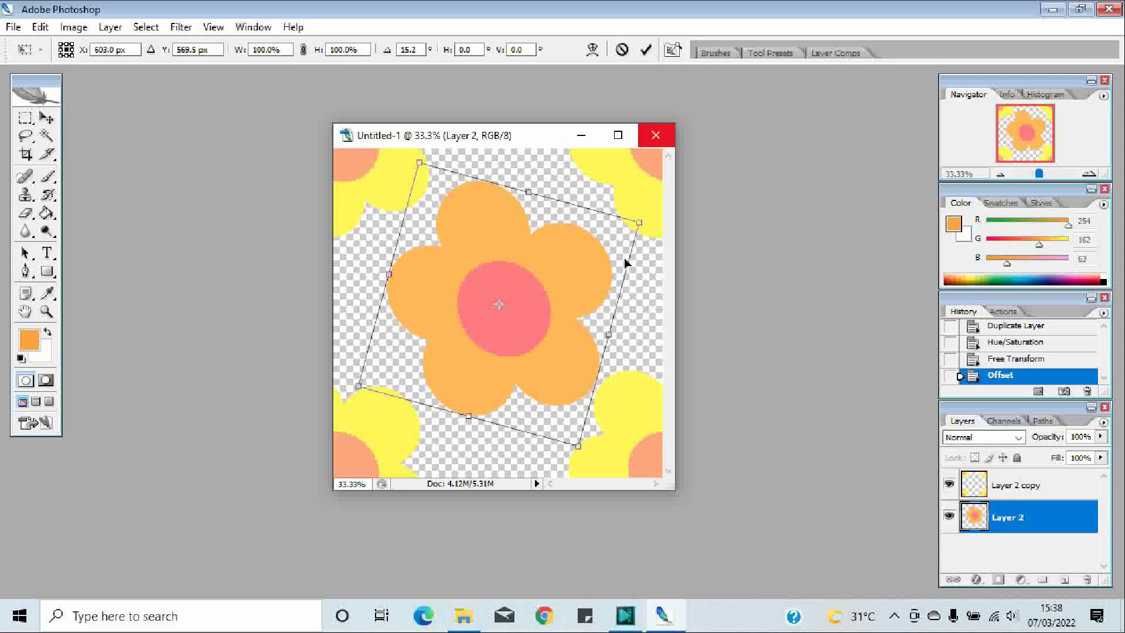
{"action": "key", "text": "Return"}
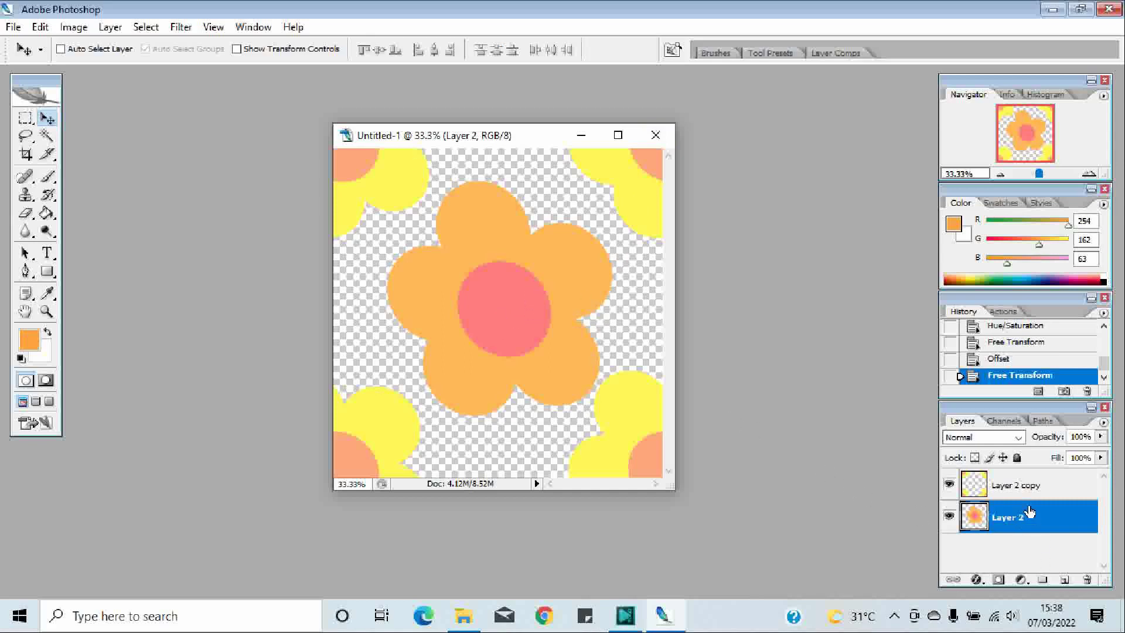
Merge the visible layers and define the result as a pattern named "five petal flowers pattern".
{"action": "left_click", "coordinate": [1103, 423]}
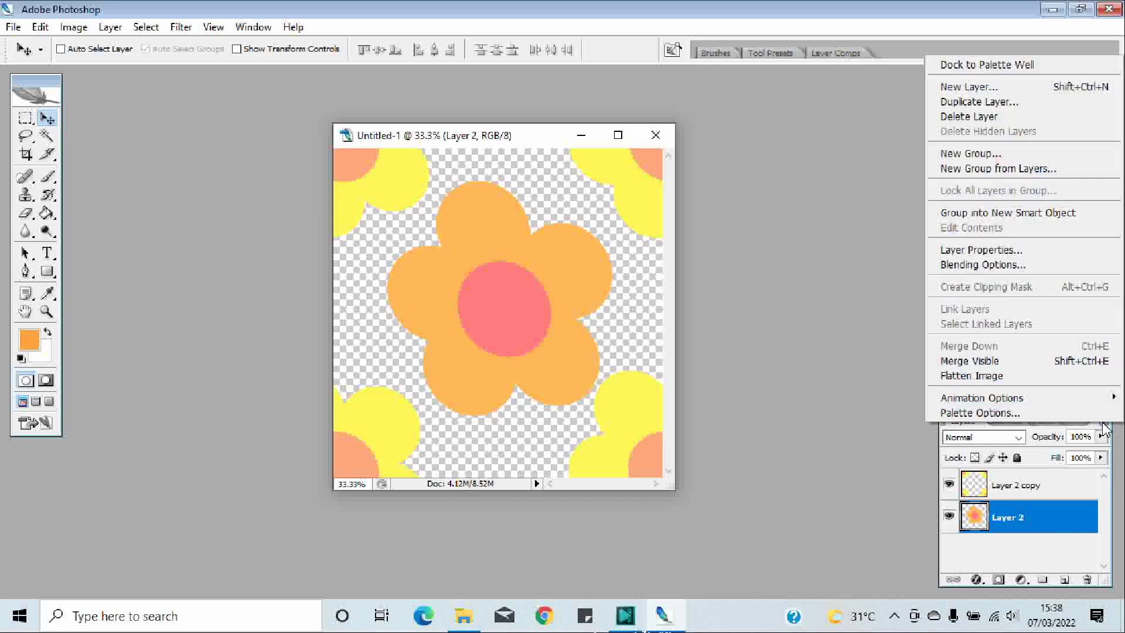
{"action": "left_click", "coordinate": [1063, 363]}
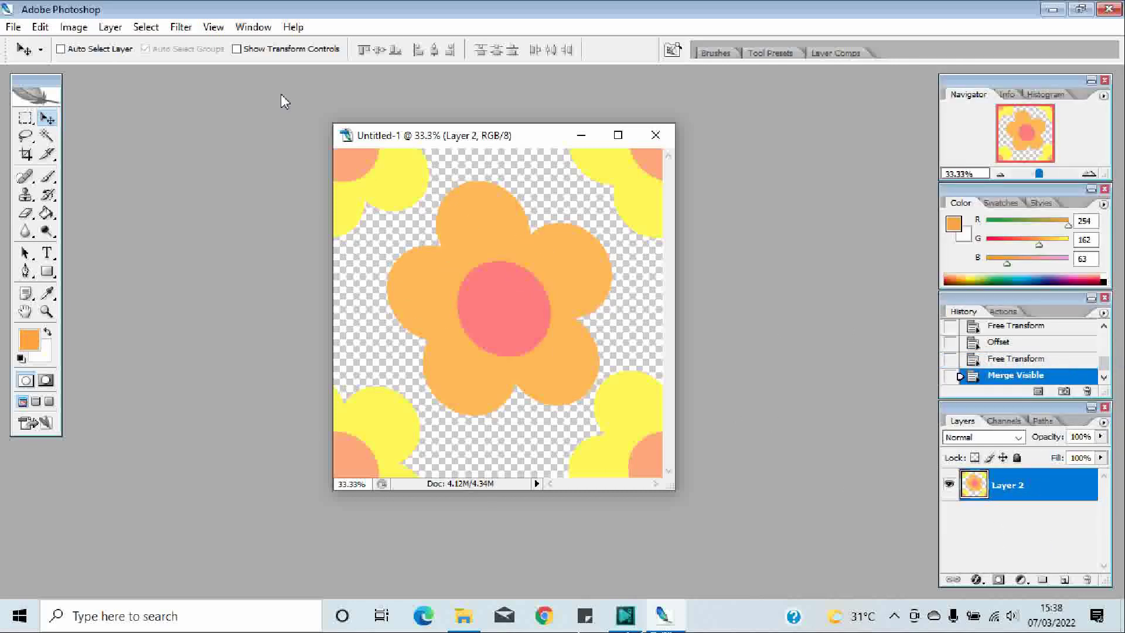
{"action": "left_click", "coordinate": [40, 27]}
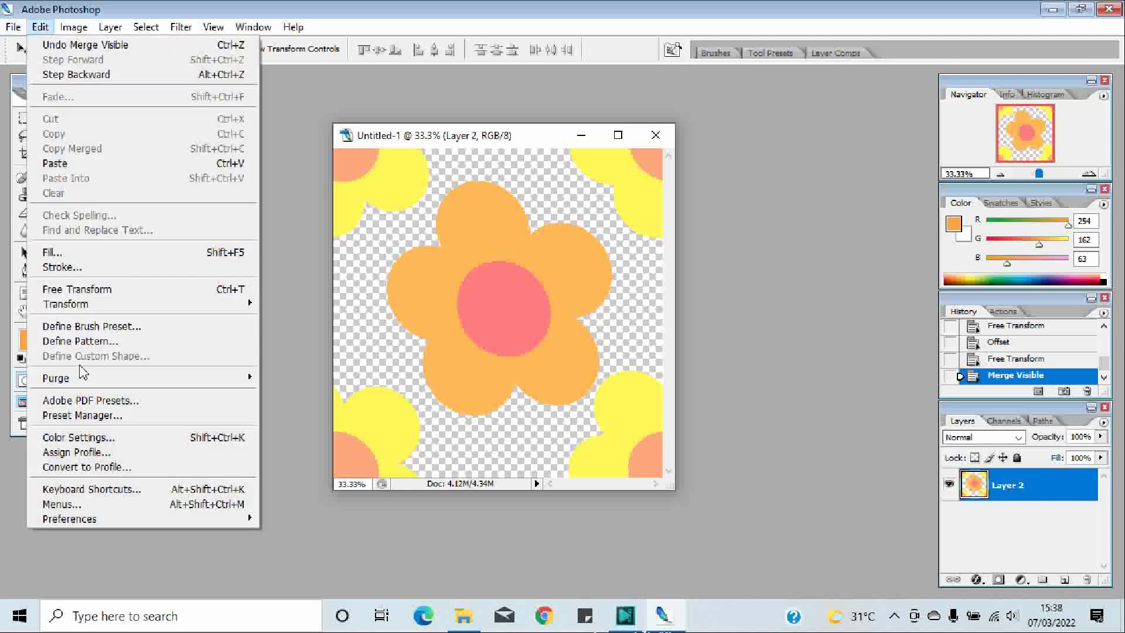
{"action": "left_click", "coordinate": [88, 341]}
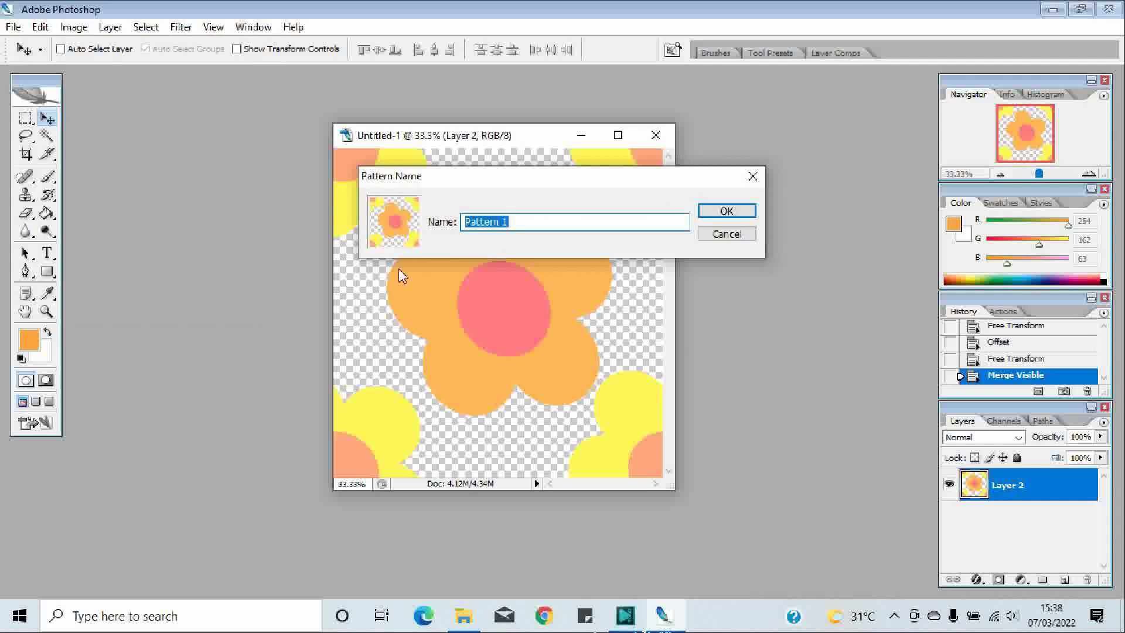
{"action": "type", "text": "five petal flowers p"}
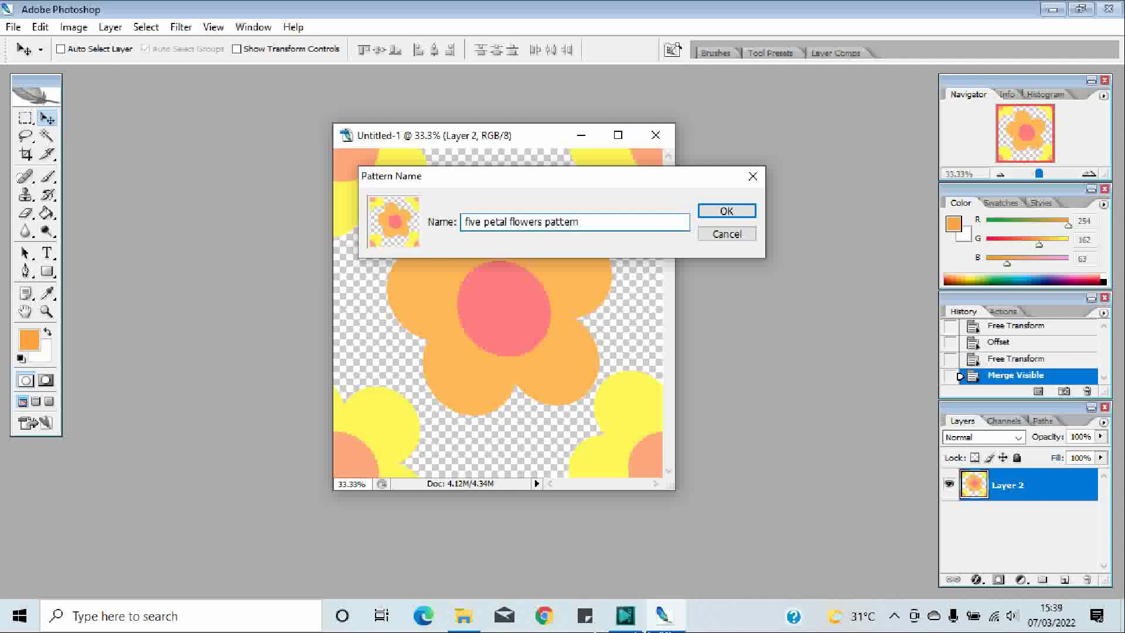
{"action": "key", "text": "Return"}
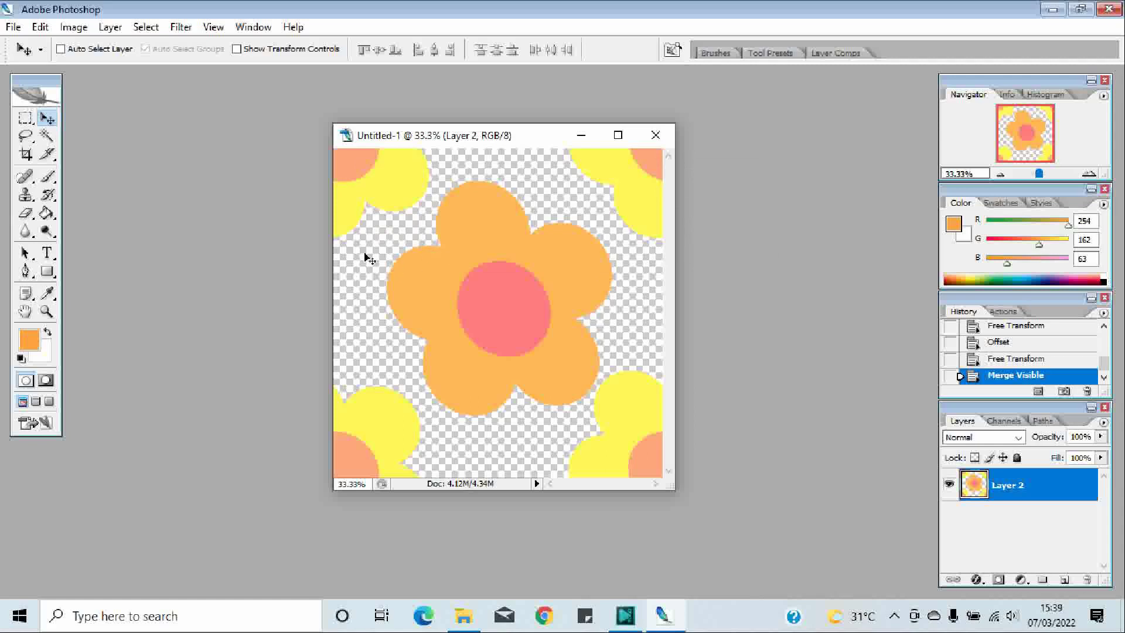
Create a new document 12 inches wide and 12 inches high with a white background.
{"action": "left_click", "coordinate": [40, 30]}
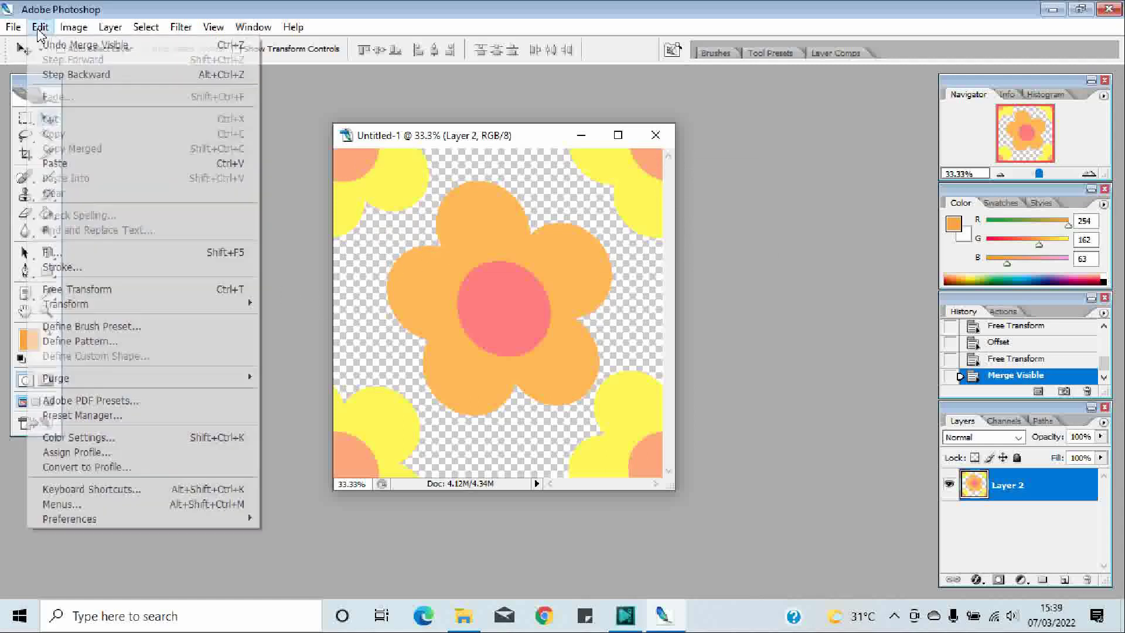
{"action": "left_click", "coordinate": [25, 45]}
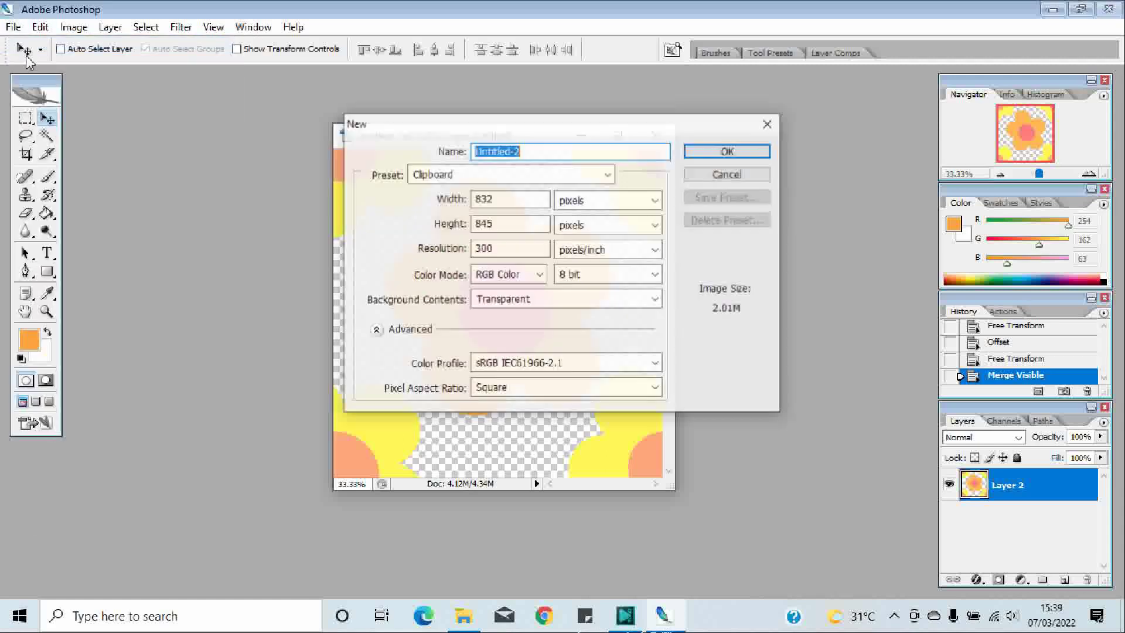
{"action": "double_click", "coordinate": [486, 199]}
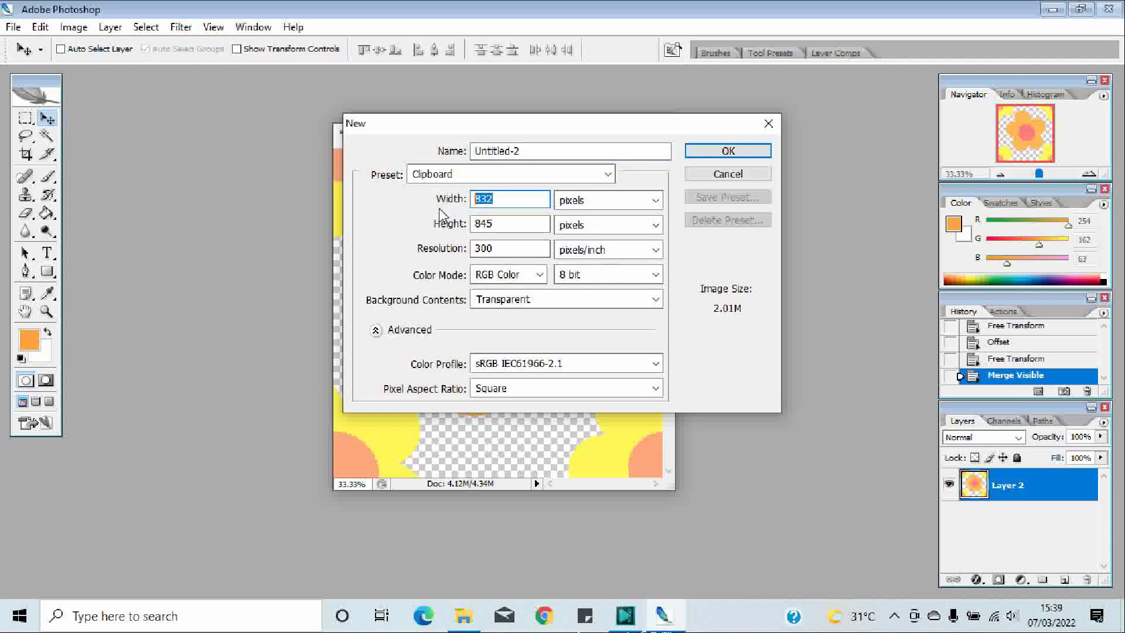
{"action": "left_click", "coordinate": [655, 201]}
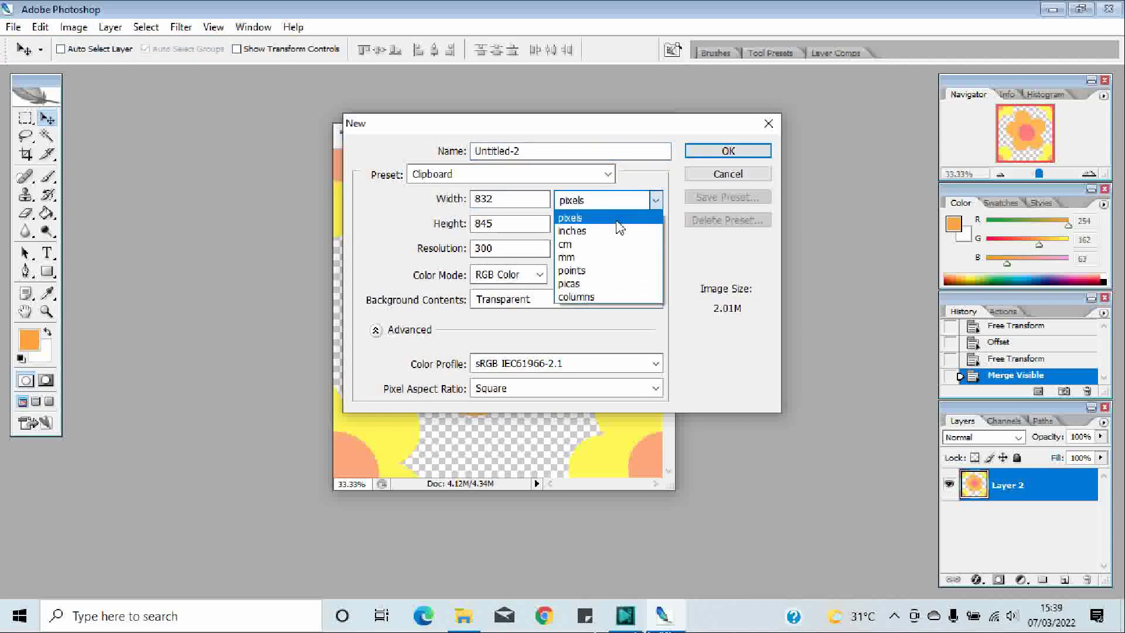
{"action": "left_click", "coordinate": [620, 230]}
{"action": "left_click", "coordinate": [452, 201]}
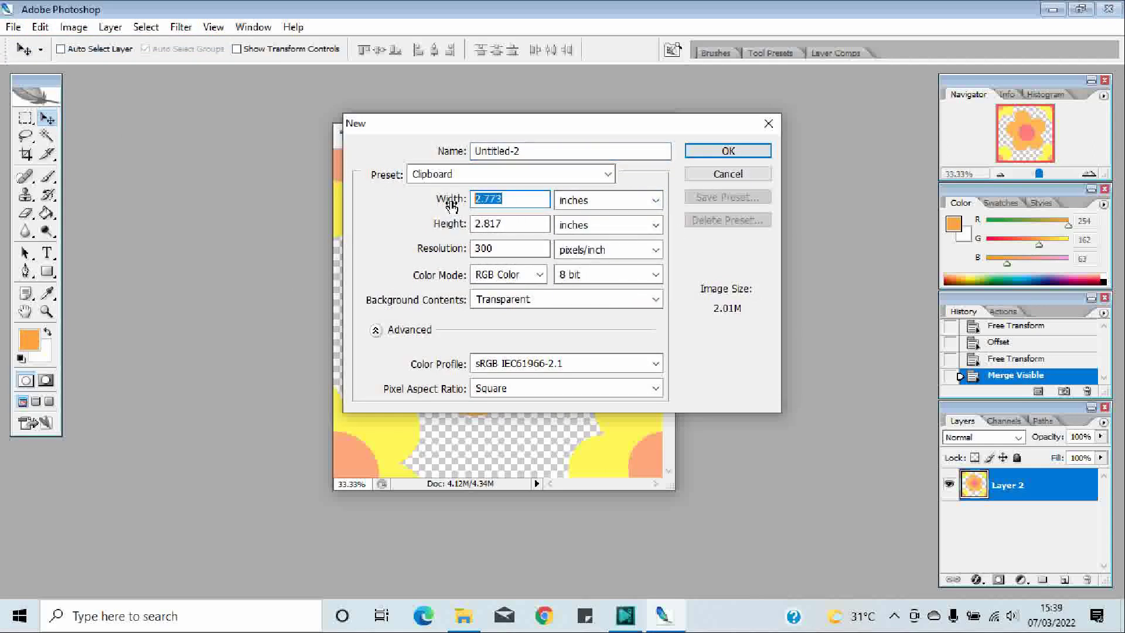
{"action": "type", "text": "12"}
{"action": "key", "text": "Tab"}
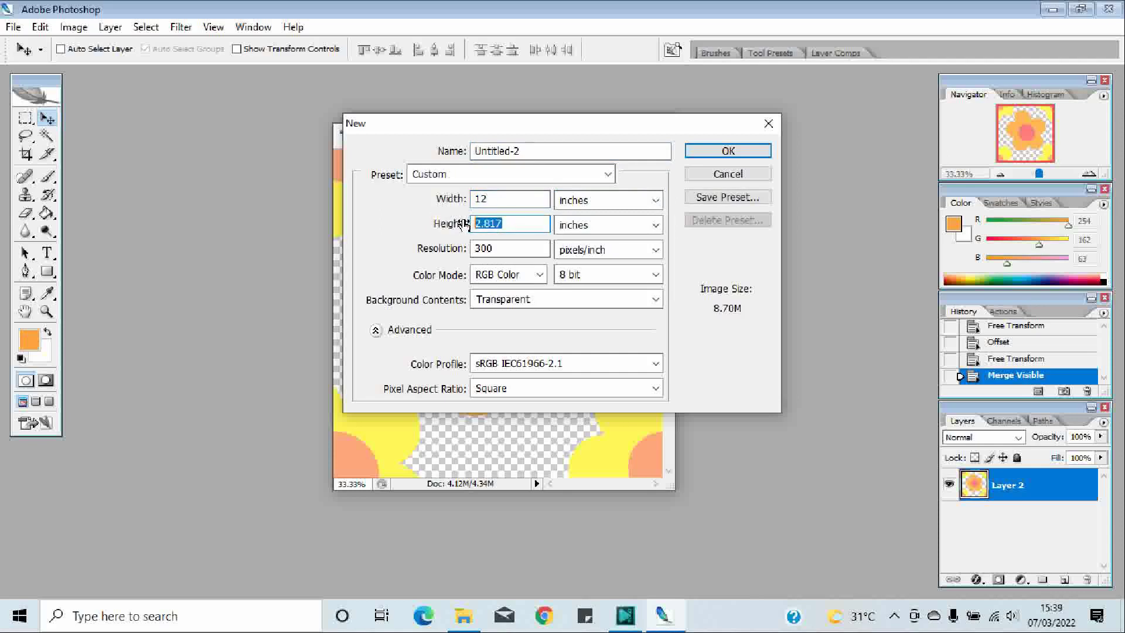
{"action": "type", "text": "12"}
{"action": "left_click", "coordinate": [507, 299]}
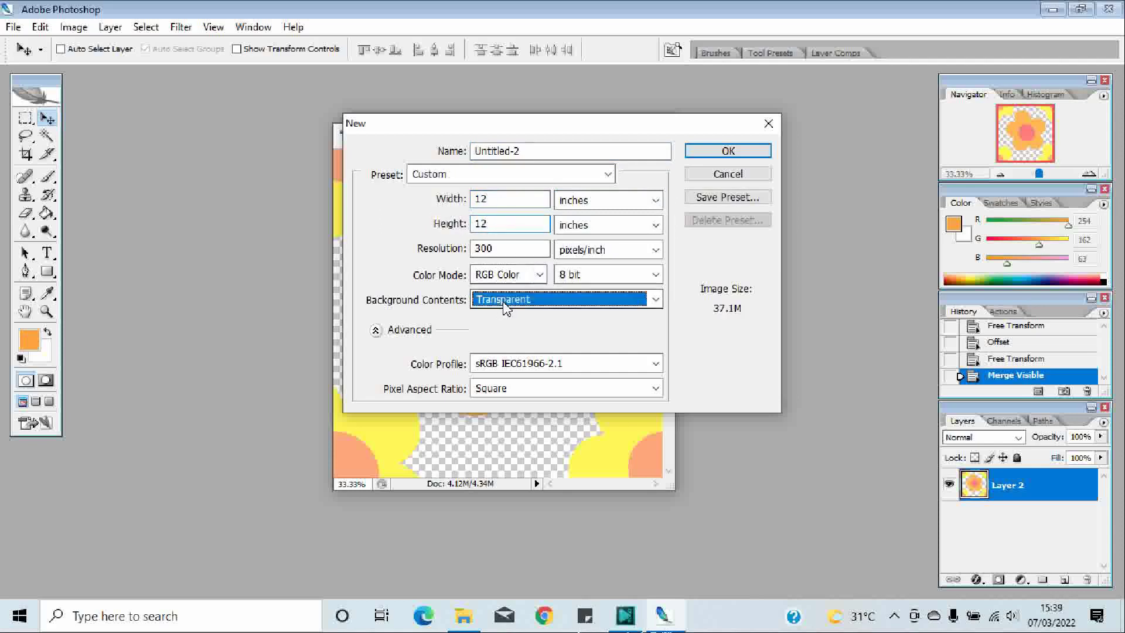
{"action": "left_click", "coordinate": [505, 315]}
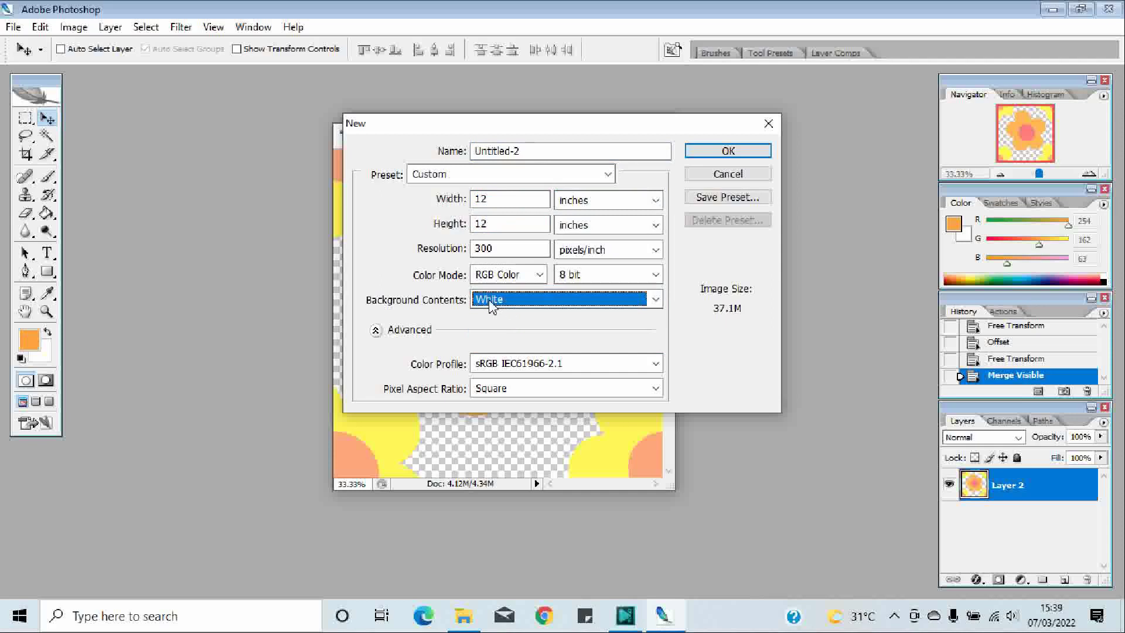
{"action": "left_click", "coordinate": [728, 151]}
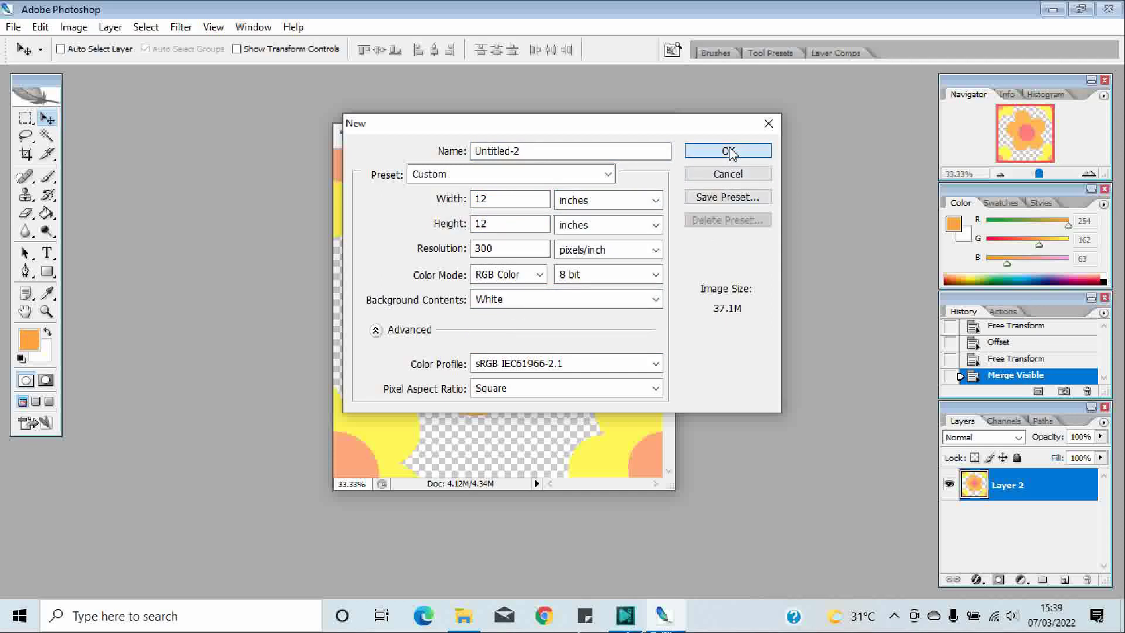
Arrange the two document windows side by side and convert the new document's Background into a regular layer.
{"action": "left_click_drag", "start_coordinate": [507, 140], "coordinate": [762, 130]}
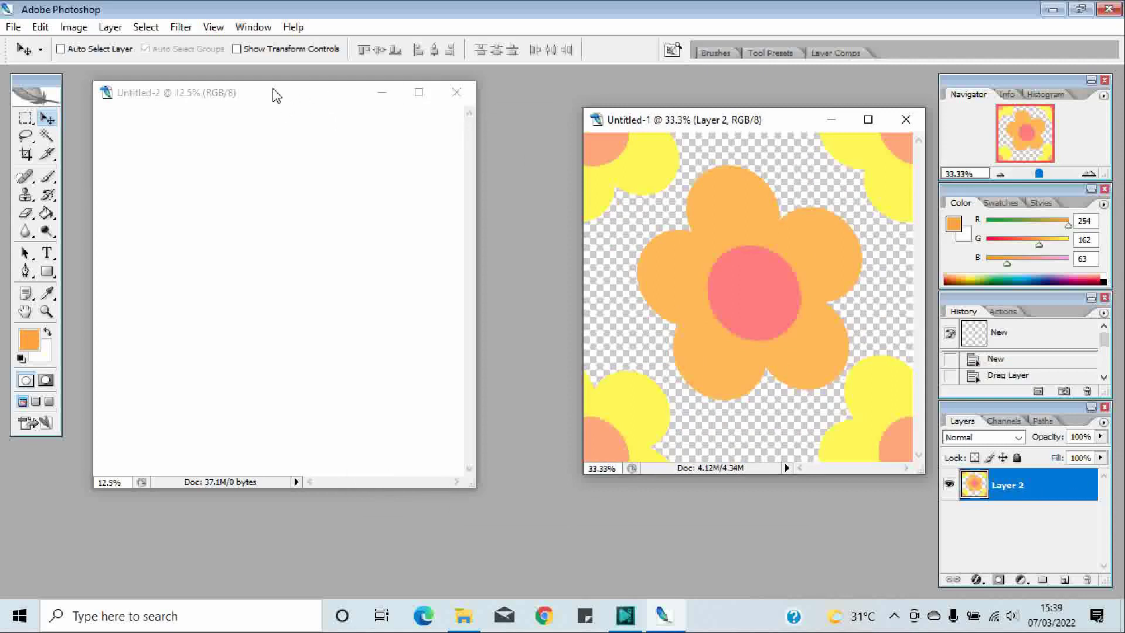
{"action": "left_click_drag", "start_coordinate": [272, 96], "coordinate": [314, 119]}
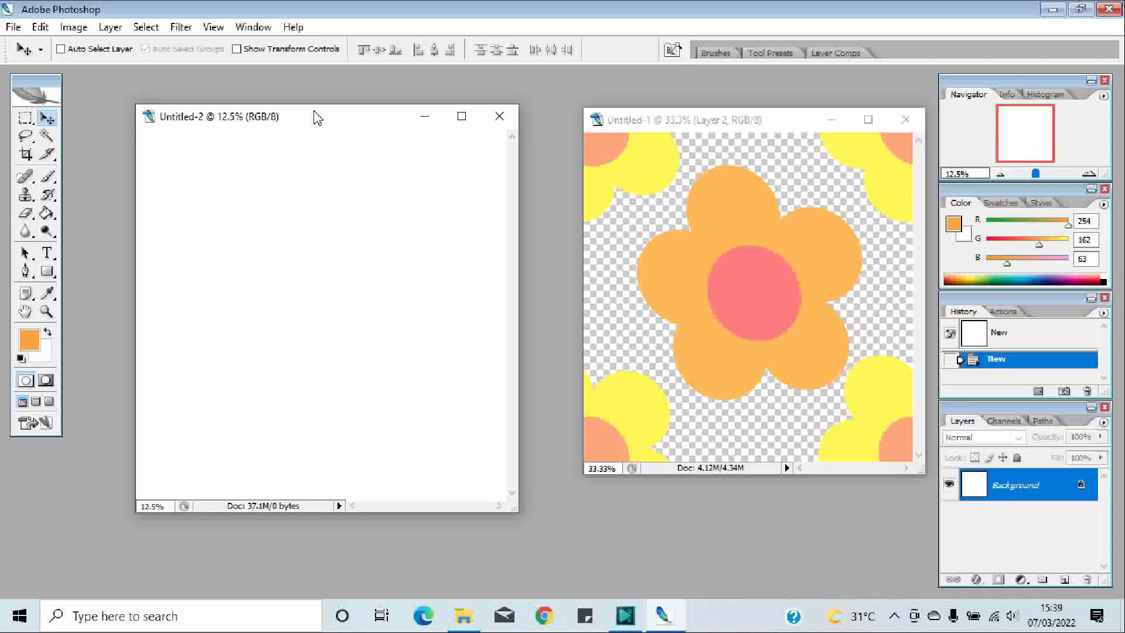
{"action": "double_click", "coordinate": [1030, 496]}
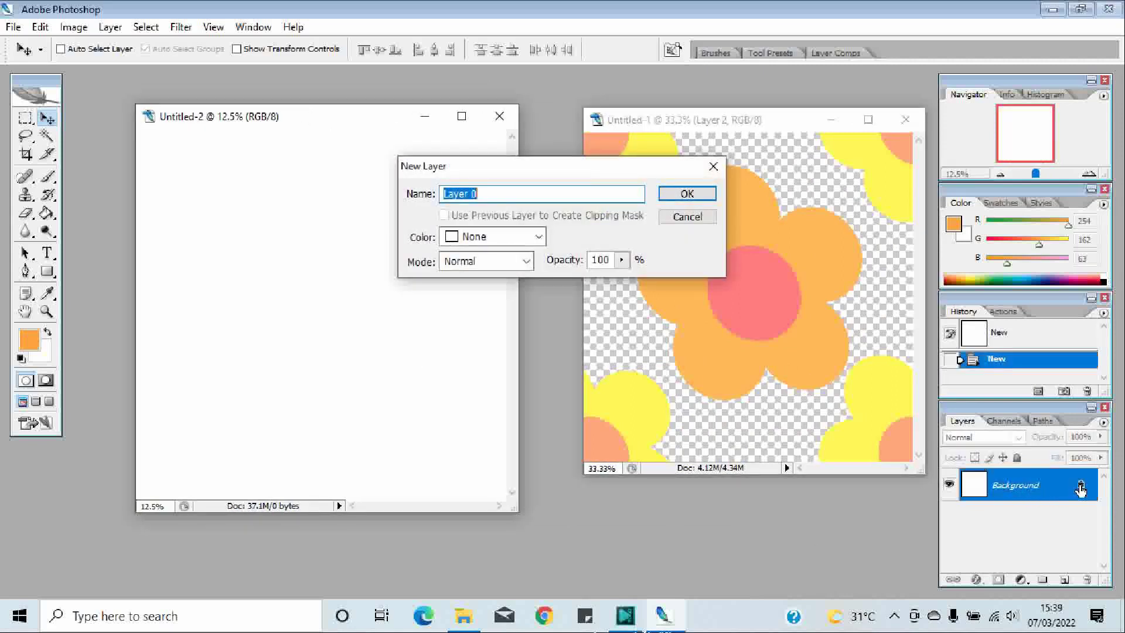
{"action": "left_click", "coordinate": [682, 195]}
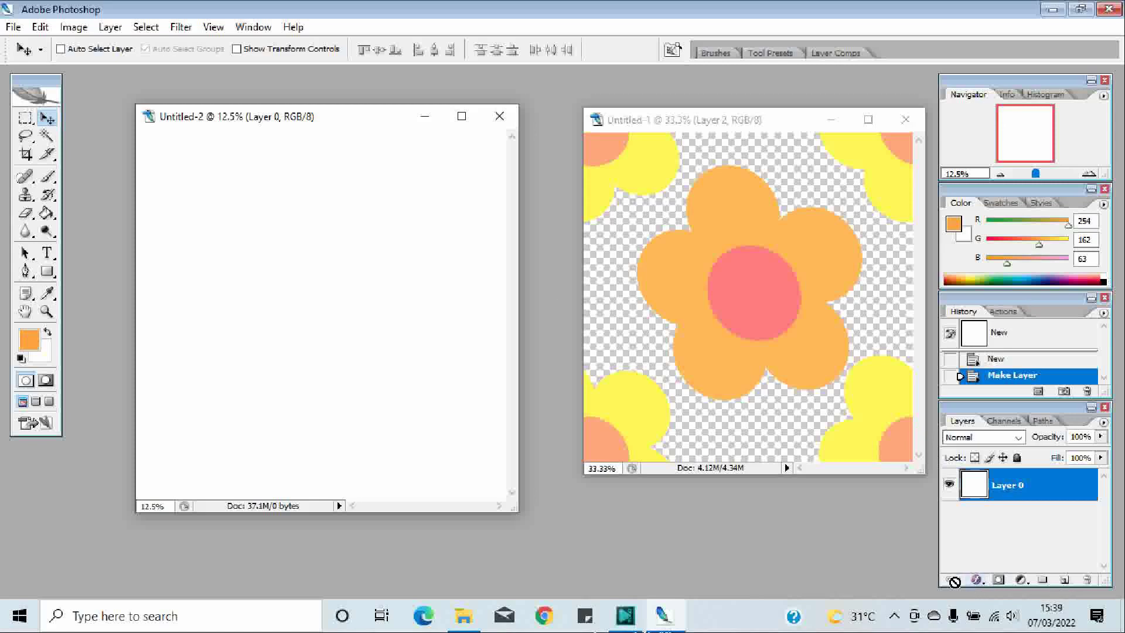
Apply a Pattern Overlay to the white layer using the orange and yellow five-petal flower pattern at 45% scale.
{"action": "left_click", "coordinate": [976, 580]}
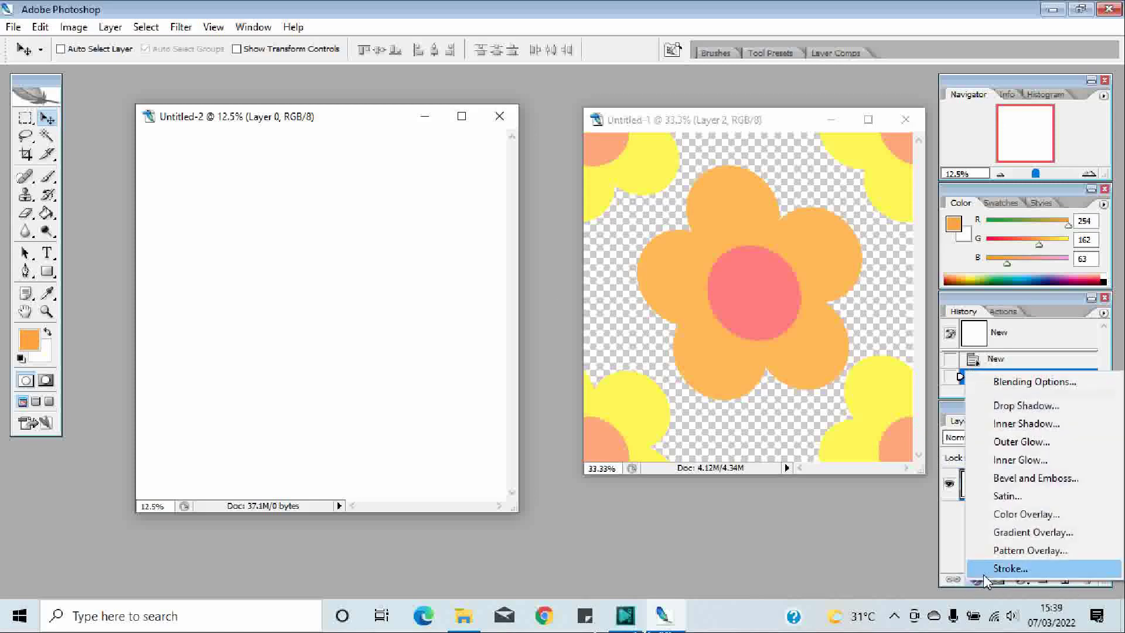
{"action": "left_click", "coordinate": [1009, 550]}
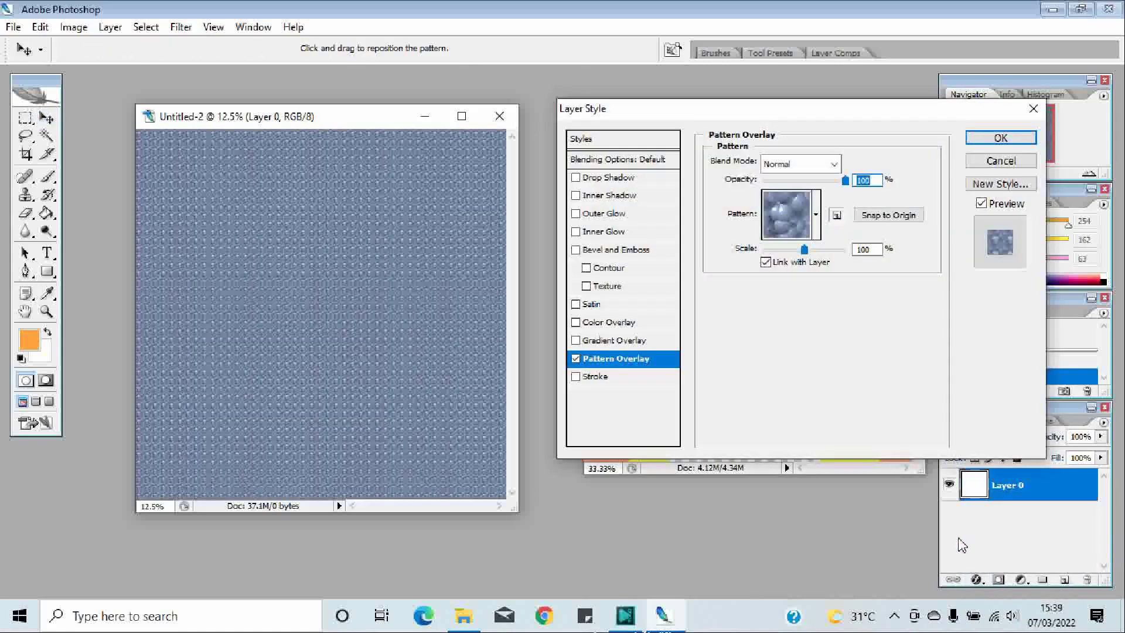
{"action": "left_click", "coordinate": [816, 215]}
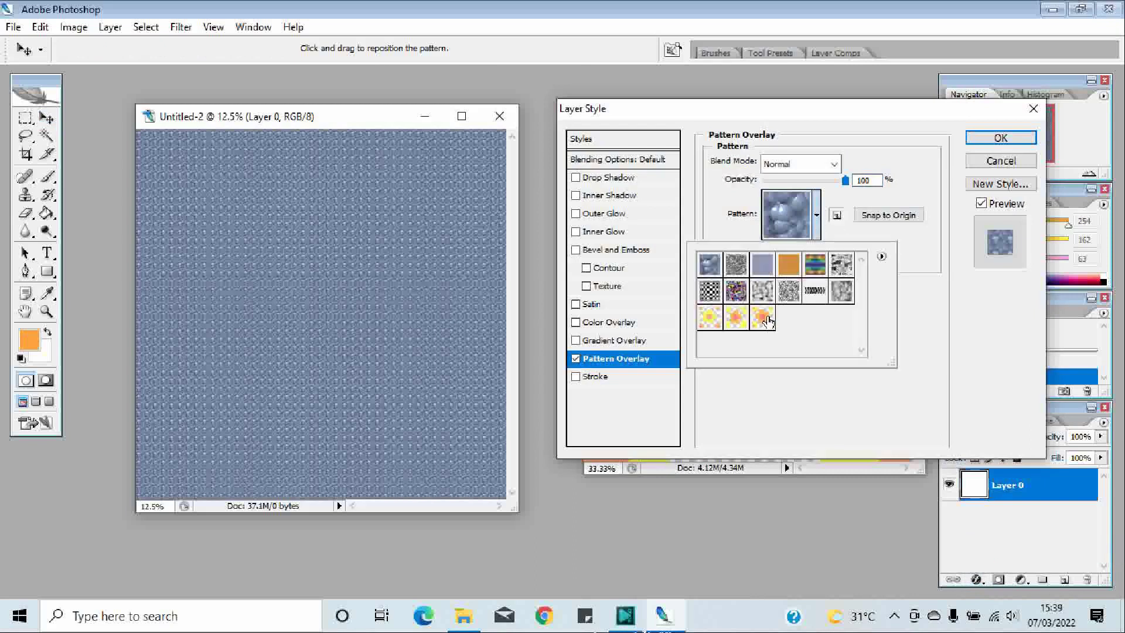
{"action": "left_click", "coordinate": [767, 318]}
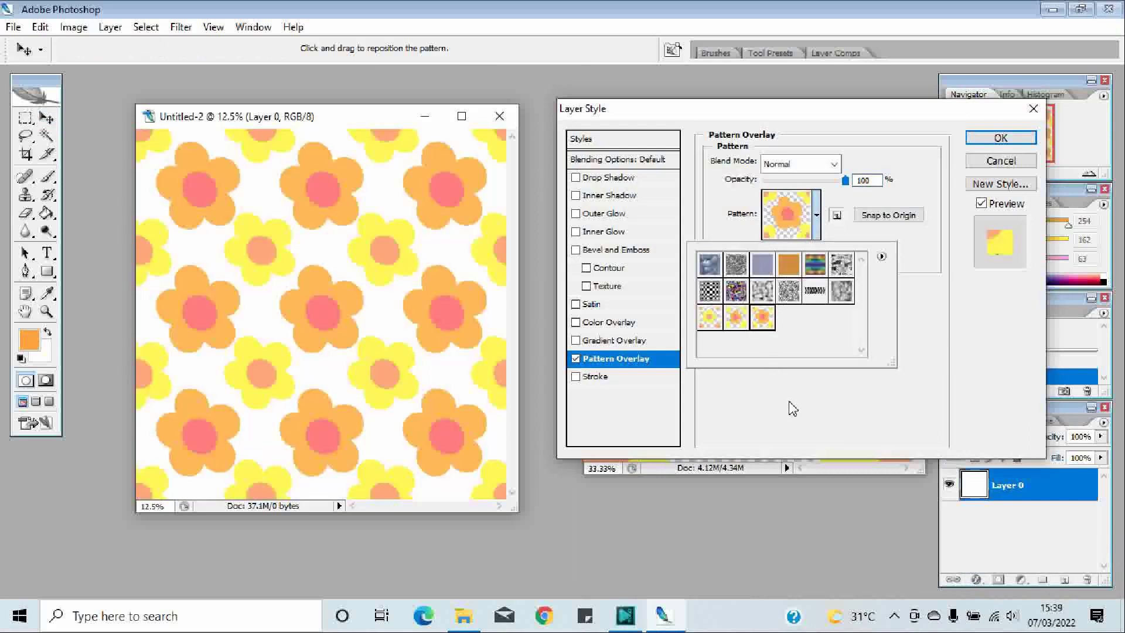
{"action": "left_click", "coordinate": [912, 259]}
{"action": "left_click_drag", "start_coordinate": [804, 251], "coordinate": [781, 259]}
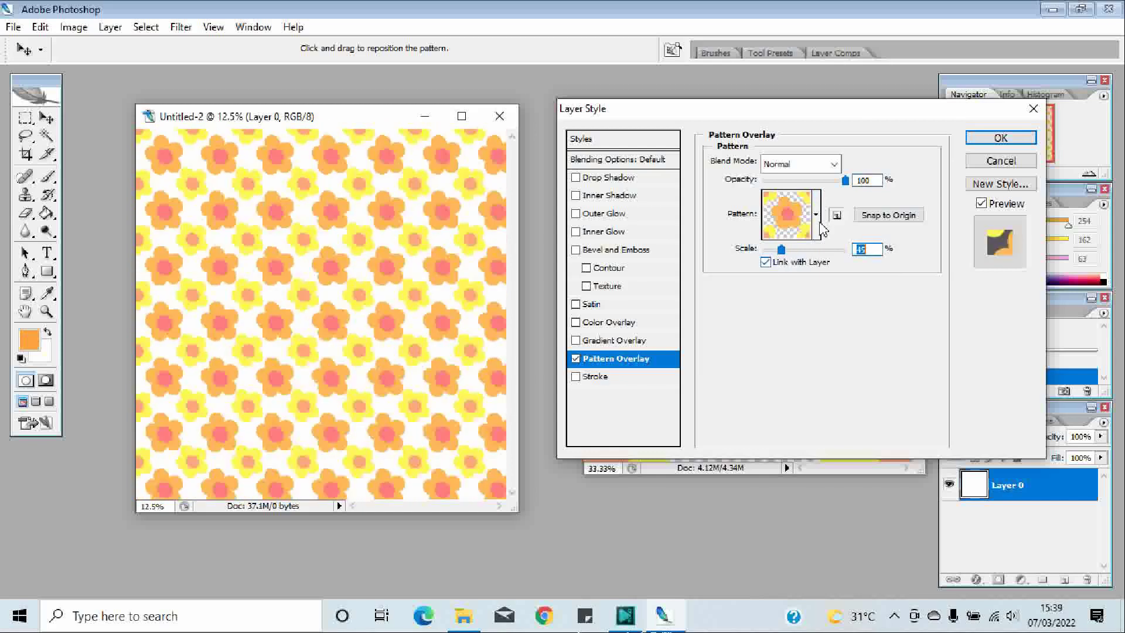
{"action": "left_click", "coordinate": [1000, 141]}
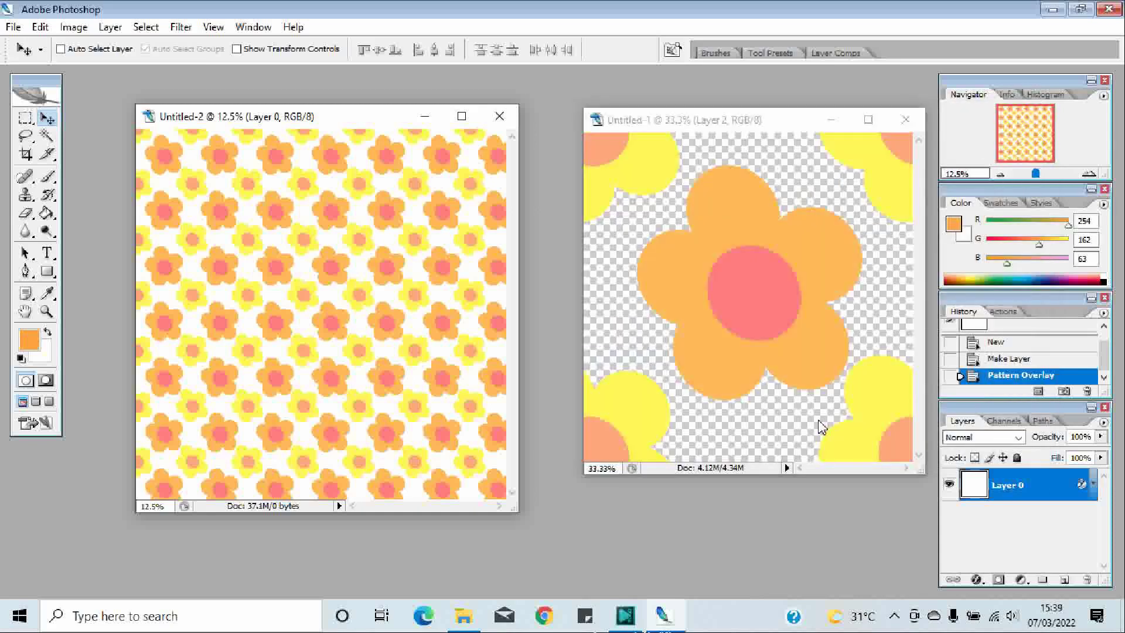